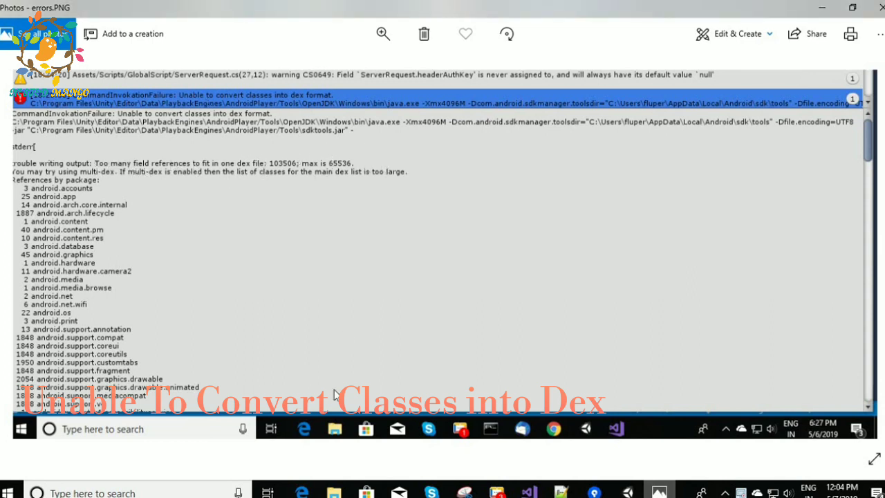
Bring up the Stack Overflow question about too many field references (max 65536)
left_click(302, 492)
Scroll the Stack Overflow answer down to its 'Fix without exporting the project' steps
right_click(302, 492)
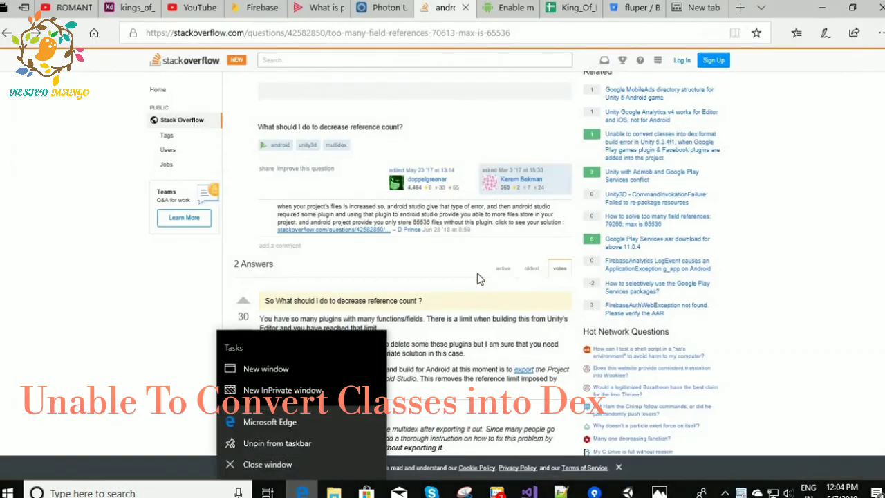
left_click(699, 272)
scroll(462, 223, "up", 10)
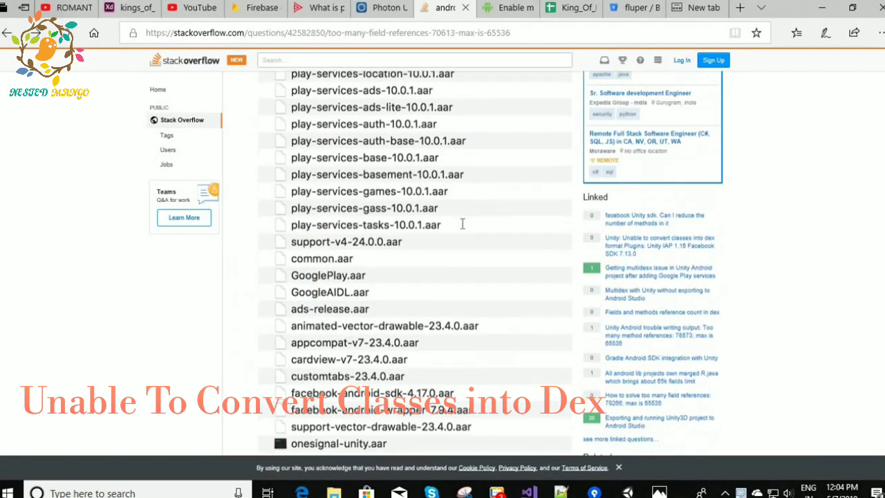
scroll(364, 158, "down", 7)
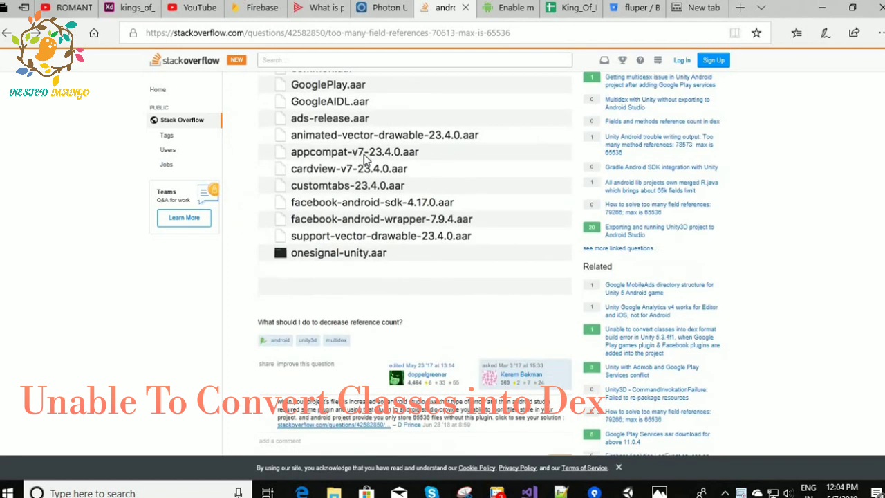
scroll(364, 158, "down", 4)
scroll(364, 159, "down", 1)
scroll(339, 155, "down", 3)
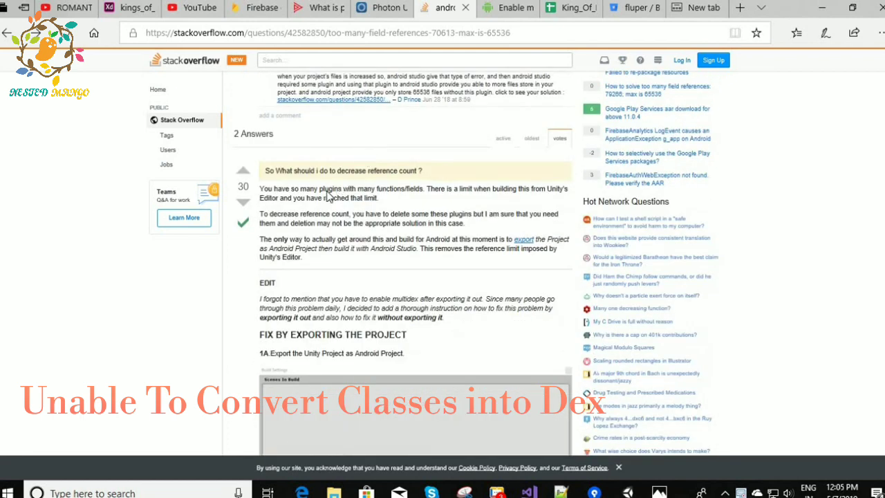
scroll(306, 170, "down", 2)
scroll(304, 147, "down", 3)
scroll(304, 146, "up", 3)
scroll(316, 203, "down", 2)
scroll(346, 214, "down", 4)
scroll(367, 225, "up", 2)
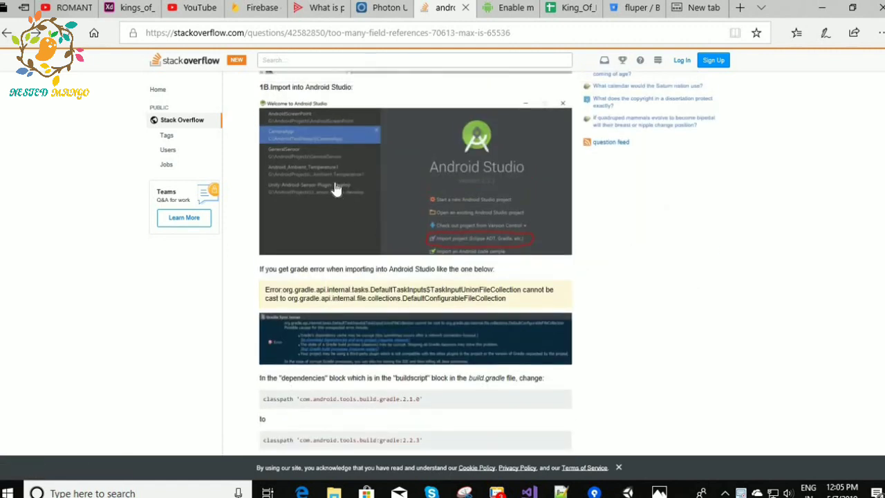
scroll(415, 251, "down", 2)
scroll(415, 247, "down", 2)
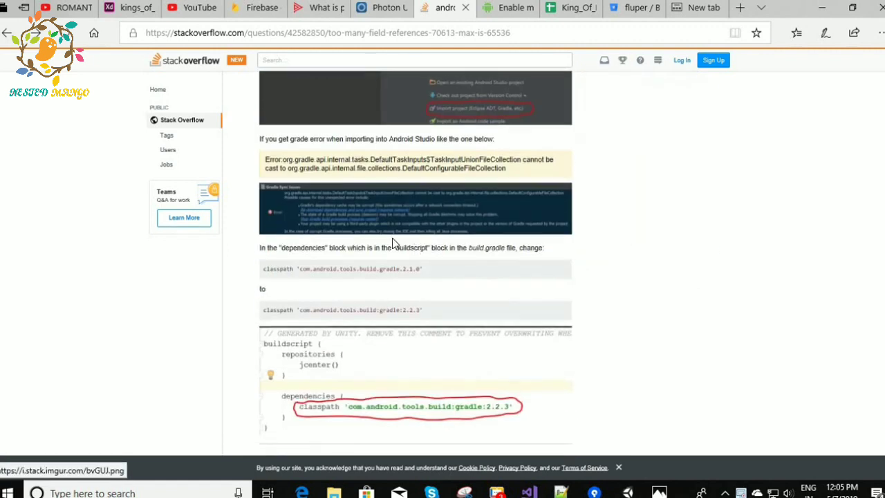
scroll(387, 243, "down", 5)
scroll(382, 242, "down", 4)
scroll(381, 241, "down", 3)
scroll(381, 241, "down", 5)
scroll(381, 241, "down", 2)
scroll(381, 236, "up", 6)
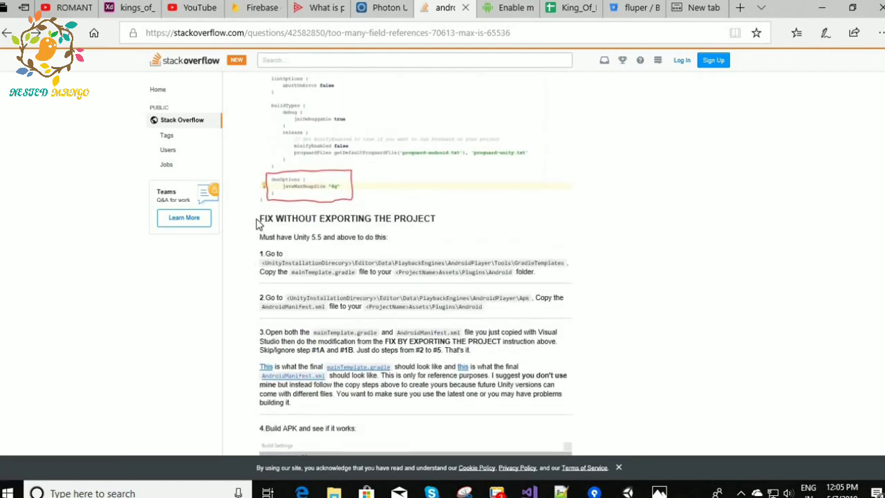
Highlight step 1's Unity GradleTemplates path in the answer
mouse_move(269, 218)
left_mouse_down()
mouse_move(285, 263)
mouse_move(449, 394)
left_mouse_up()
double_click(620, 388)
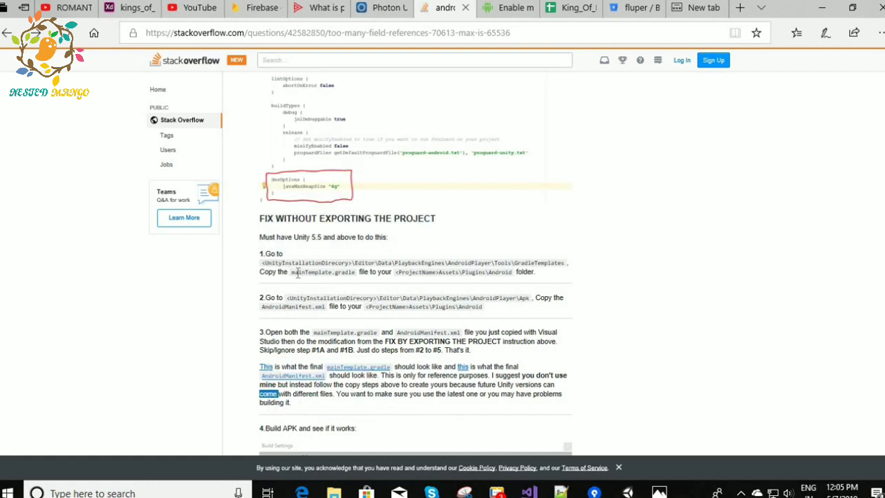
left_click(252, 256)
scroll(443, 306, "down", 5)
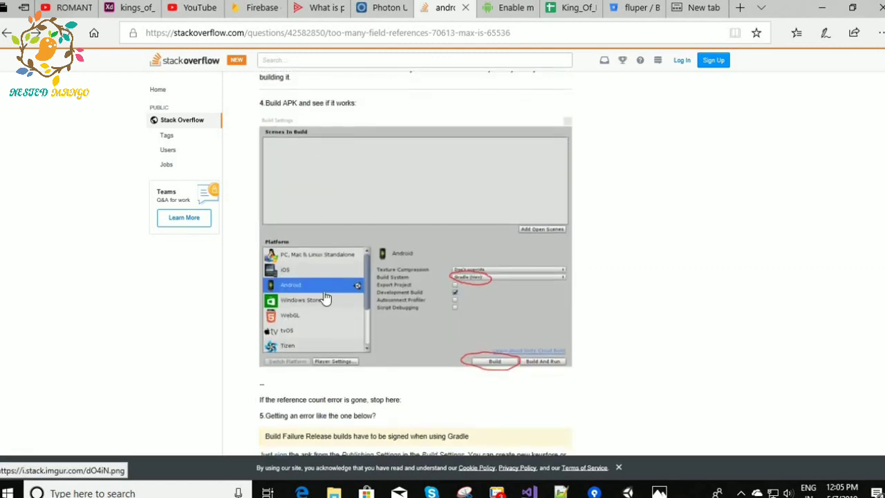
scroll(524, 276, "up", 7)
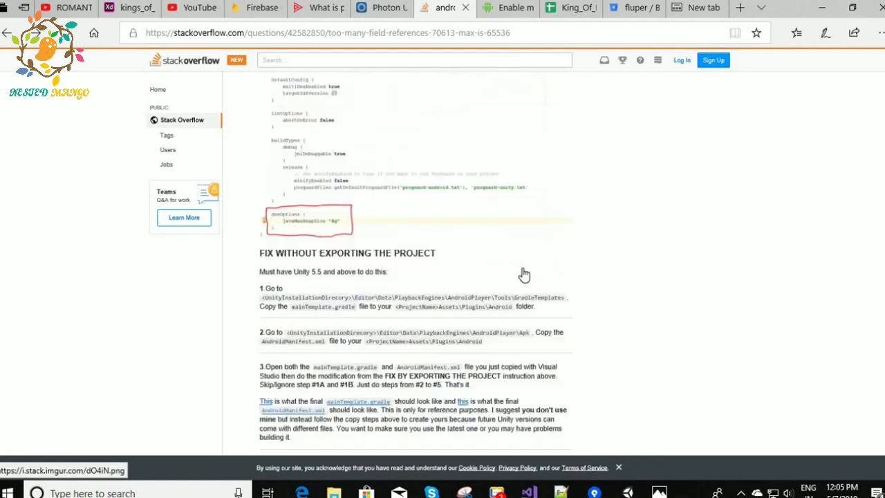
scroll(524, 275, "down", 2)
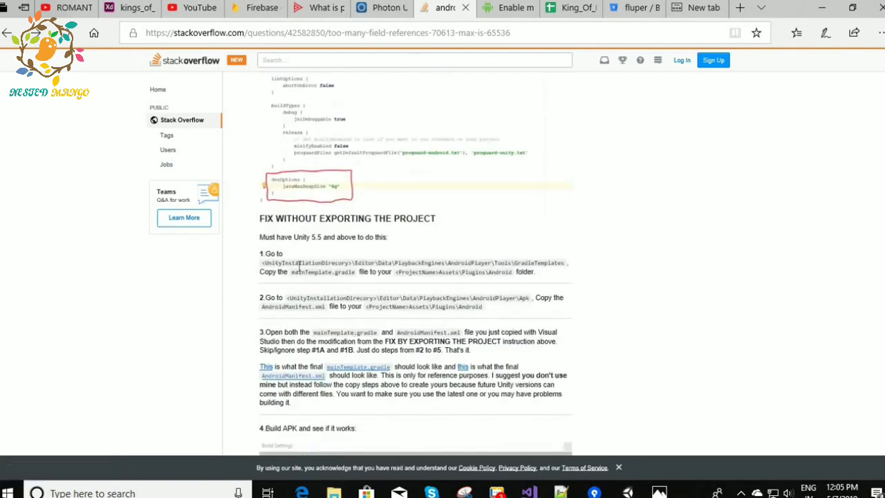
left_click_drag(265, 263, 572, 262)
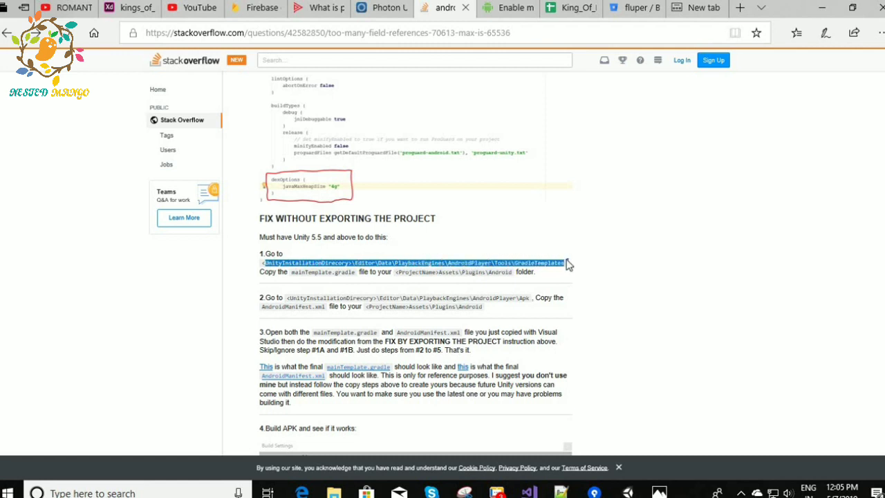
left_click(335, 492)
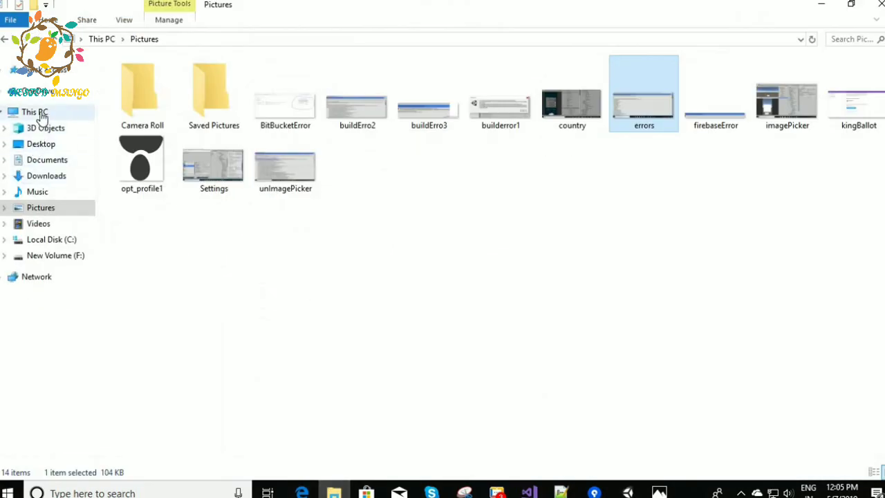
Browse File Explorer to C:\Program Files\Unity\Editor\Data
left_click(38, 113)
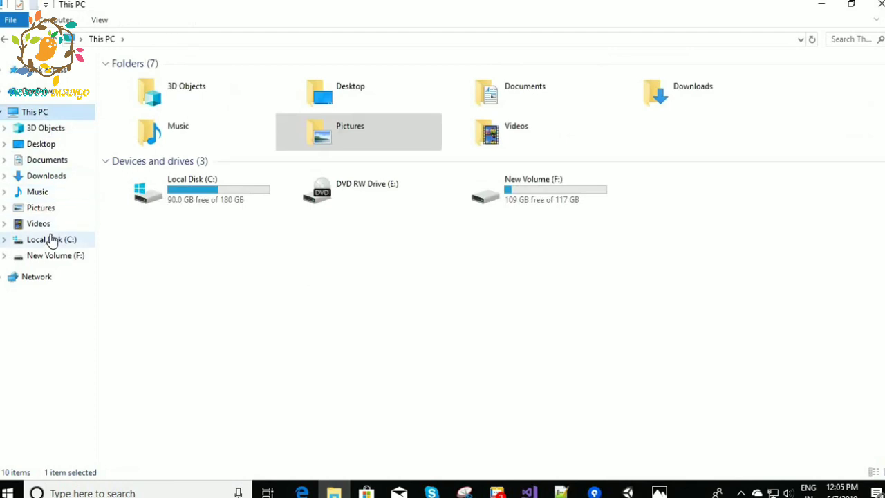
left_click(51, 240)
double_click(129, 162)
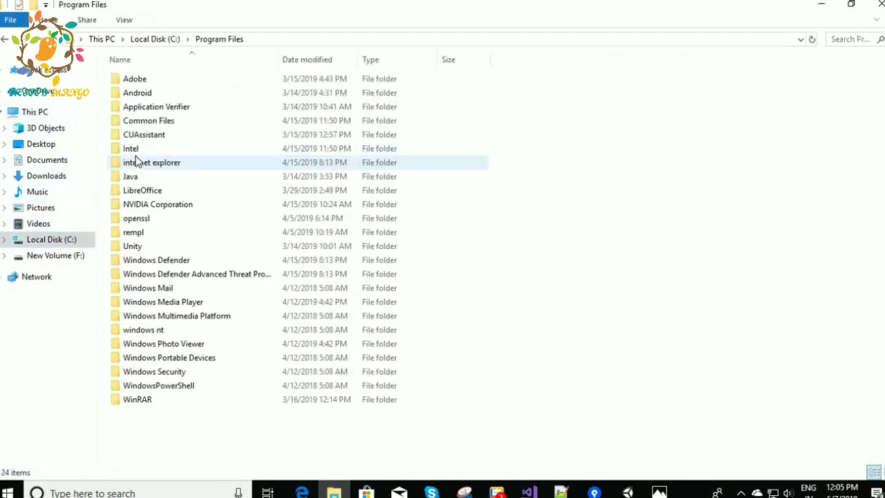
double_click(133, 248)
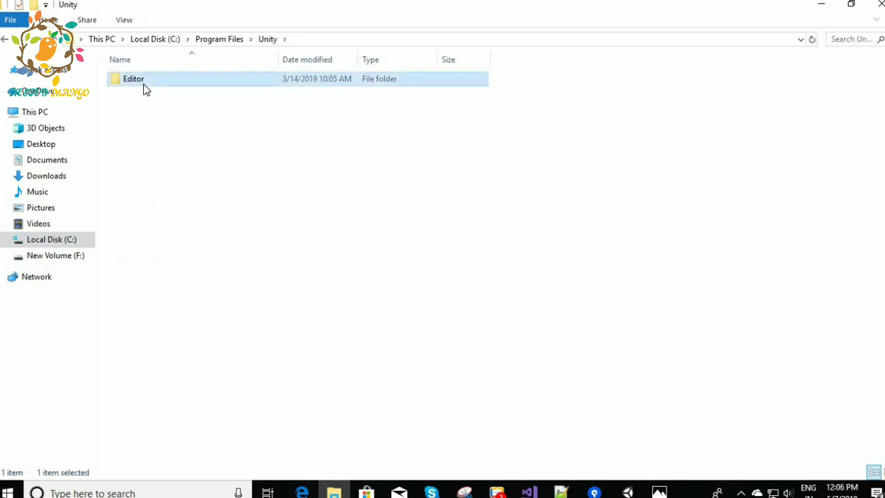
double_click(143, 84)
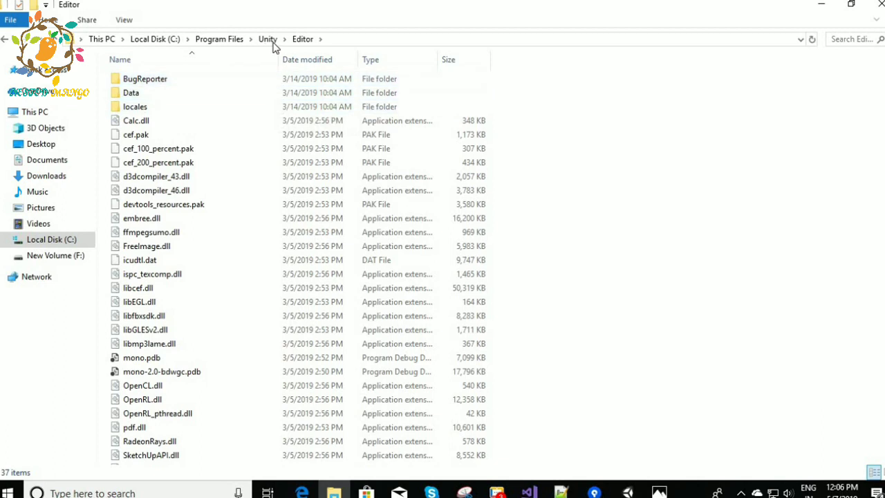
double_click(149, 95)
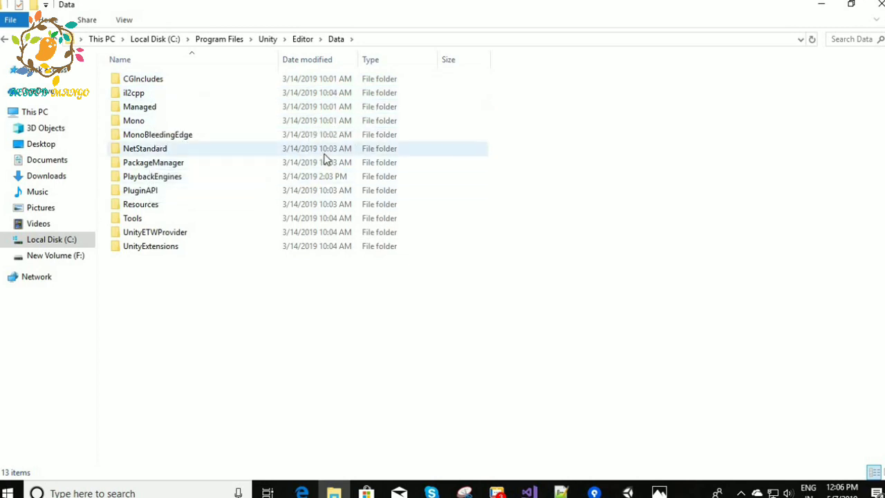
Check step 1's path up to PlaybackEngines in the answer and open the PlaybackEngines folder
key("alt+Tab")
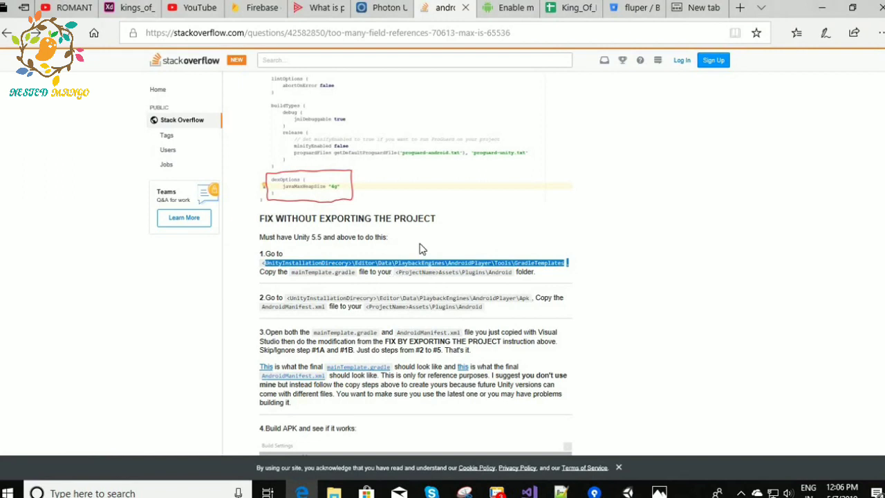
left_click(419, 263)
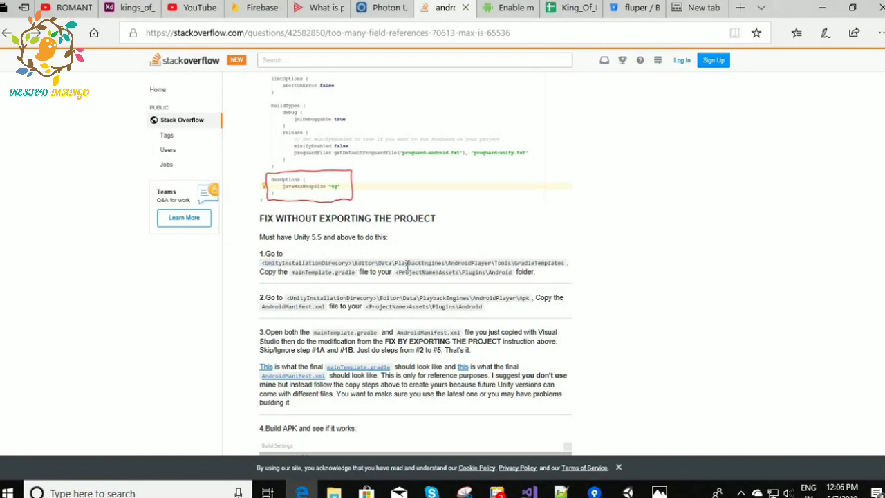
left_click_drag(407, 265, 417, 269)
key("alt+Tab")
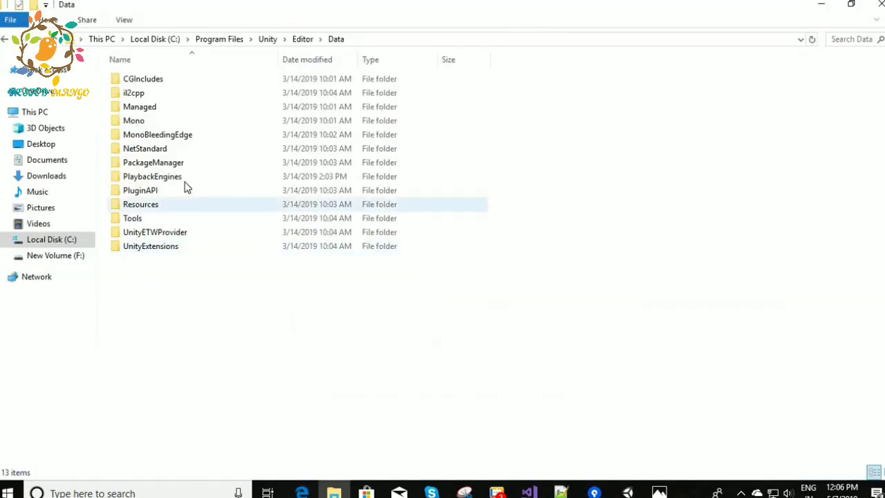
double_click(159, 184)
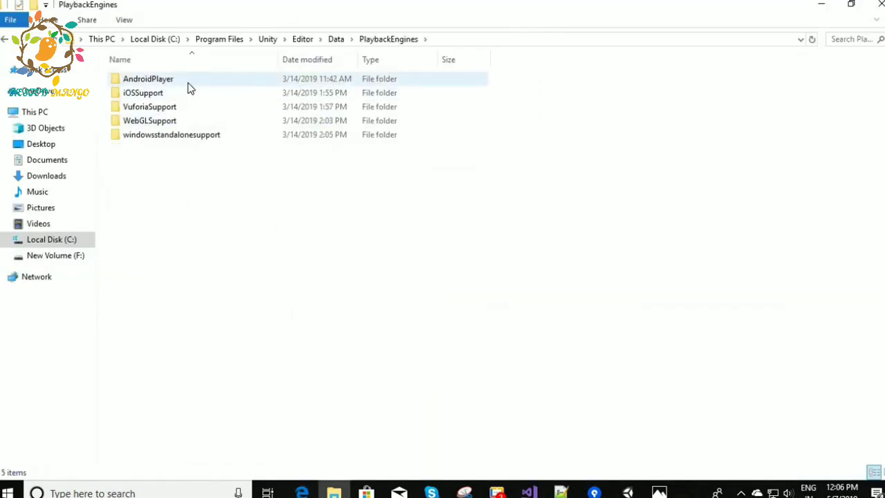
mouse_move(190, 87)
key("alt+Tab")
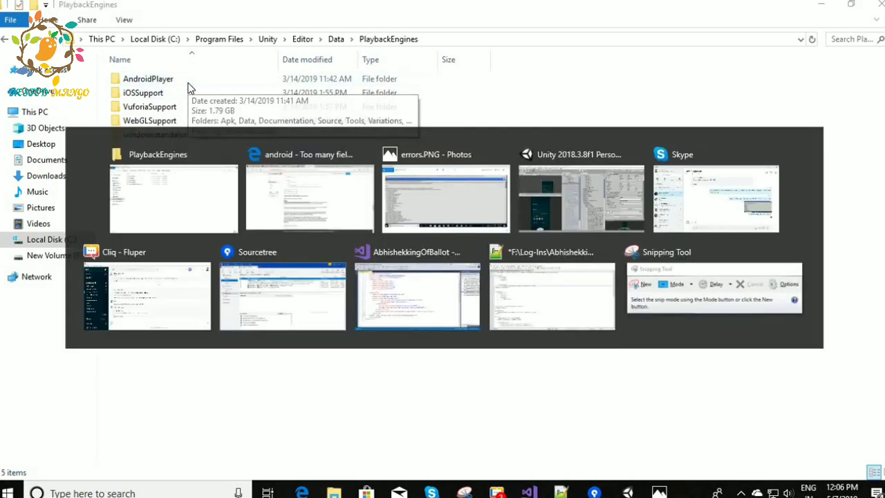
key("alt+Tab")
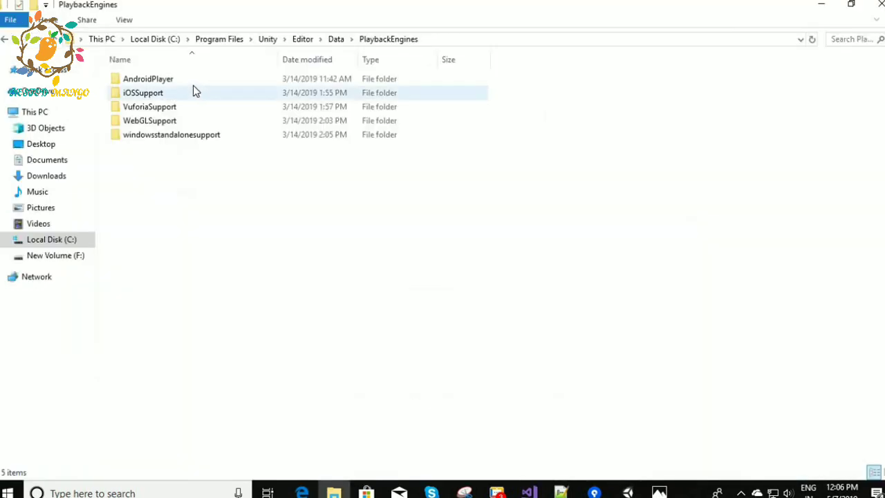
Open AndroidPlayer and then its Tools folder, comparing against the answer's path
double_click(191, 84)
left_click(196, 84)
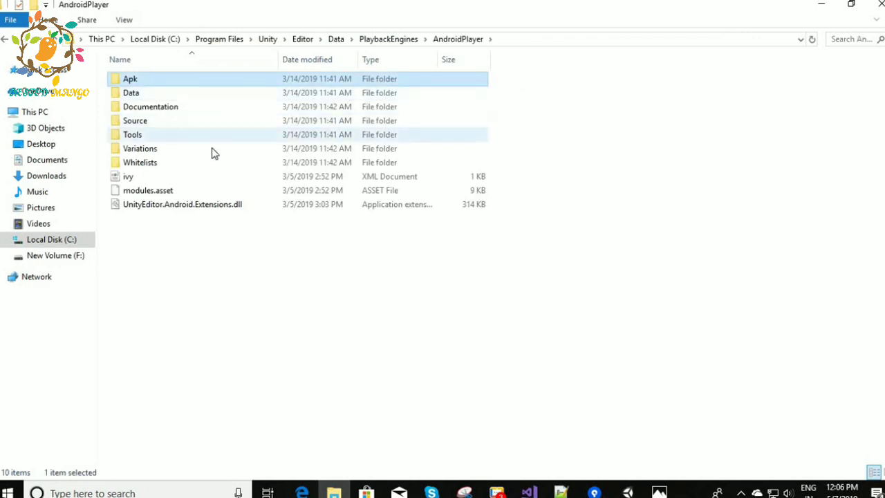
key("alt+Tab")
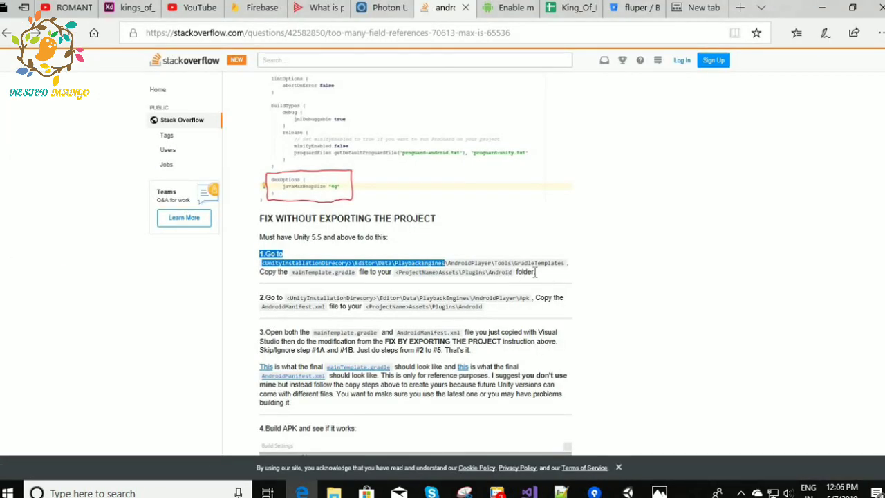
left_click(501, 263)
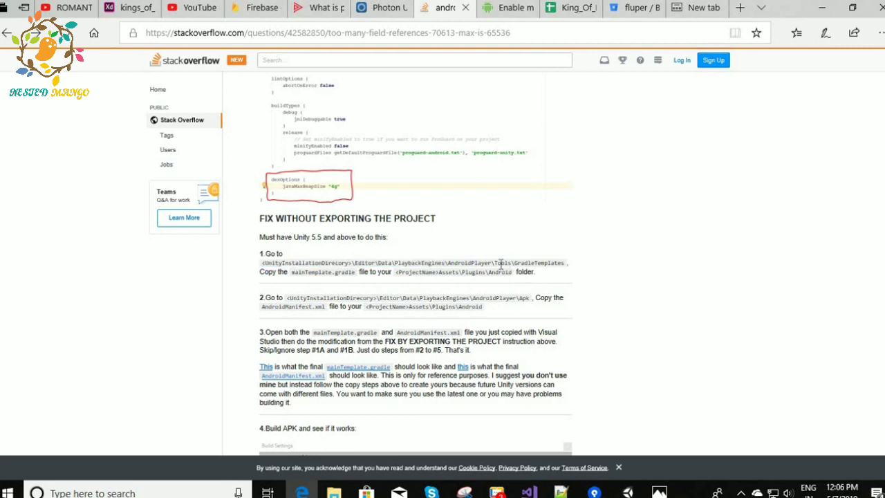
key("alt+Tab")
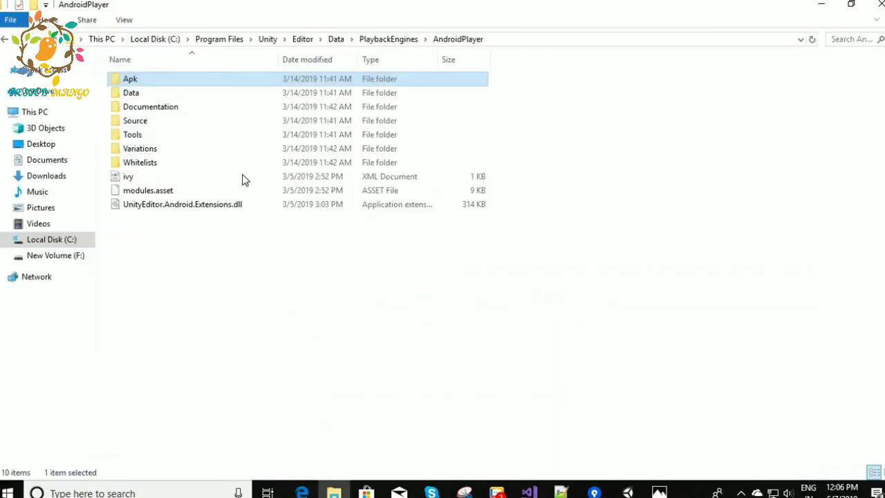
left_click(147, 136)
double_click(147, 137)
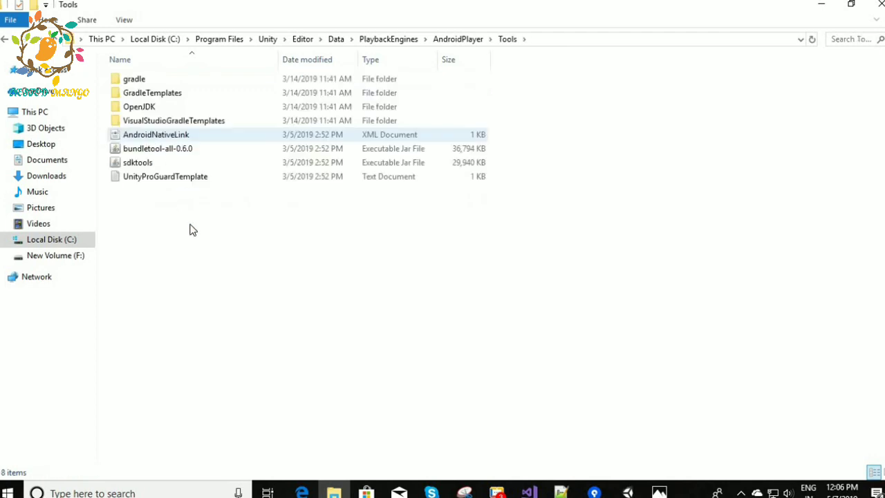
key("alt+Tab")
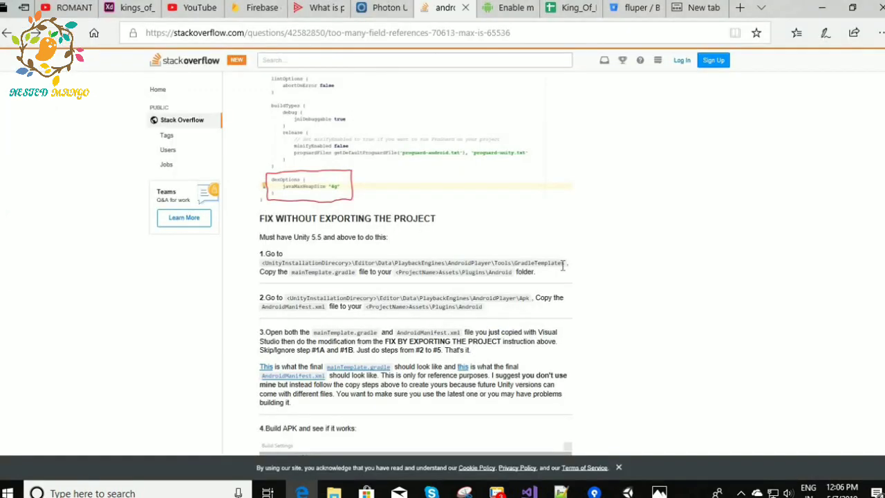
key("alt+Tab")
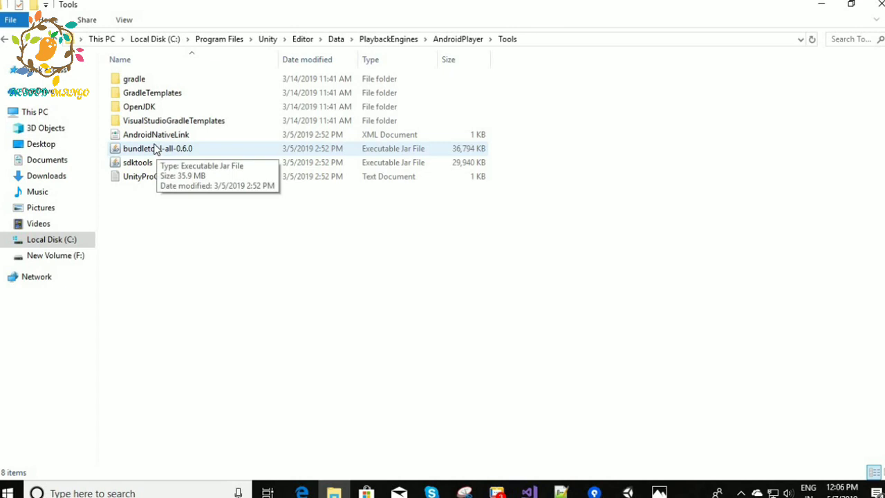
Open the GradleTemplates folder, checking the answer's instructions
double_click(174, 101)
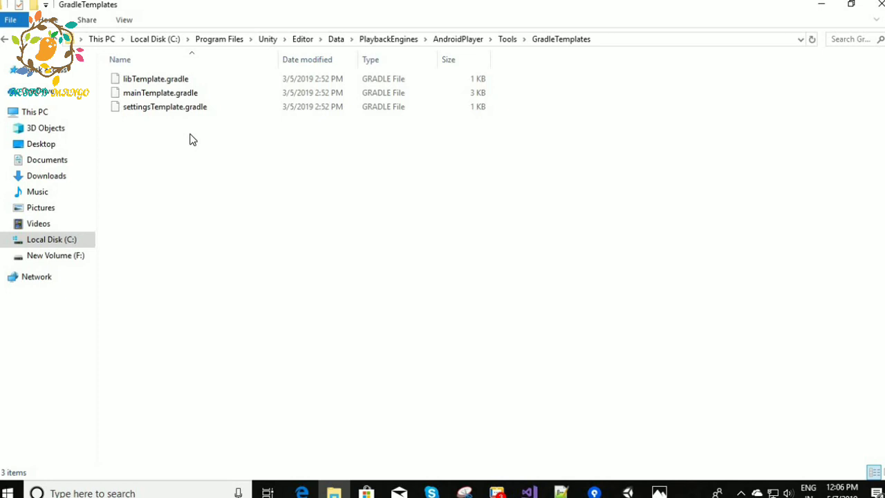
key("alt+Tab")
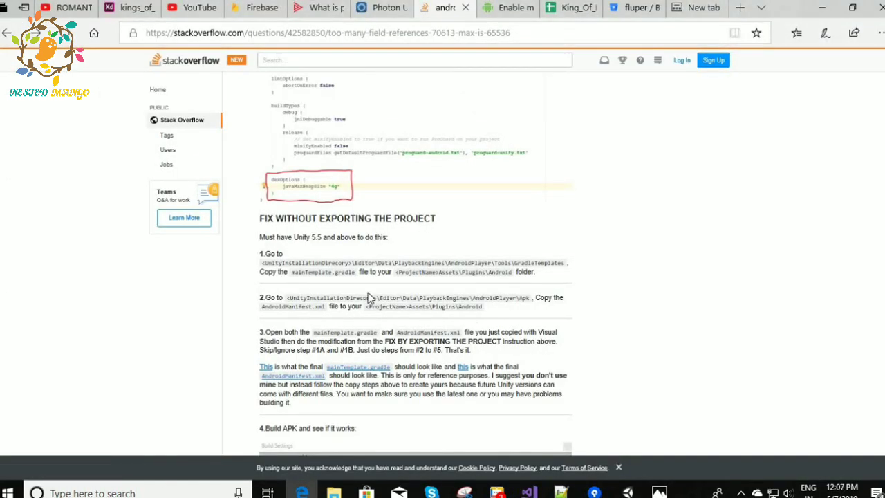
key("alt+Tab")
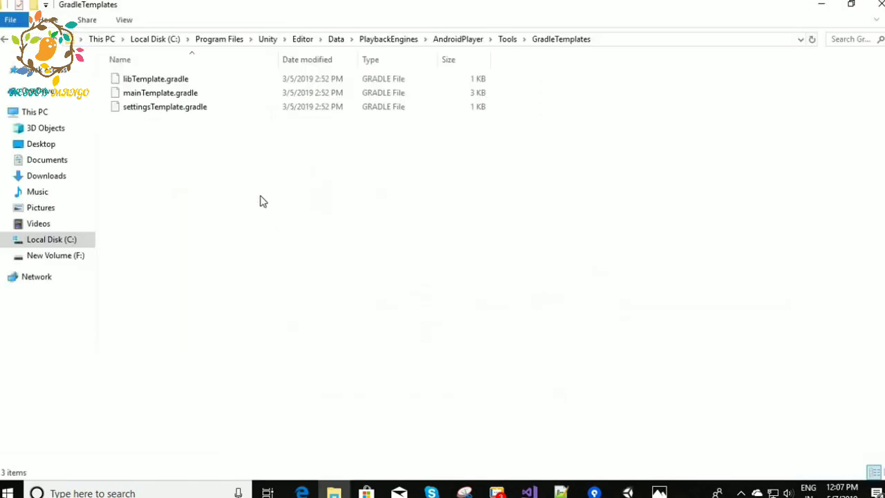
Copy mainTemplate.gradle and bring the Stack Overflow answer back
left_click(190, 95)
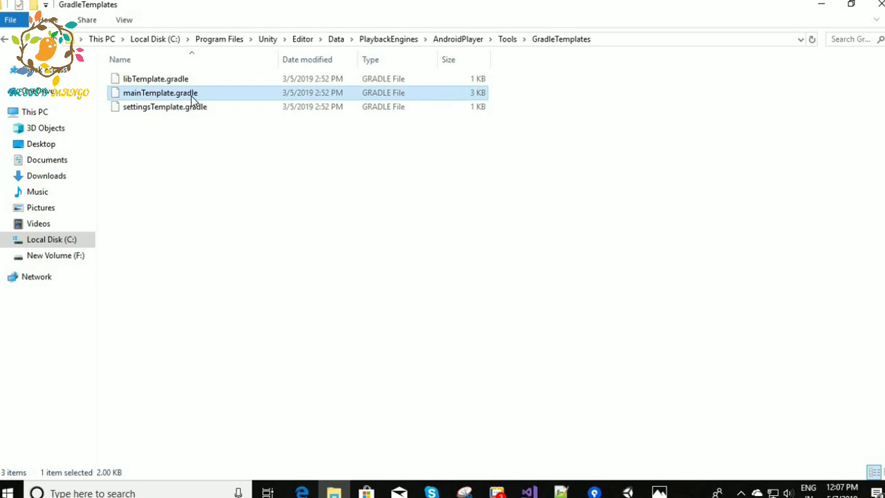
right_click(191, 96)
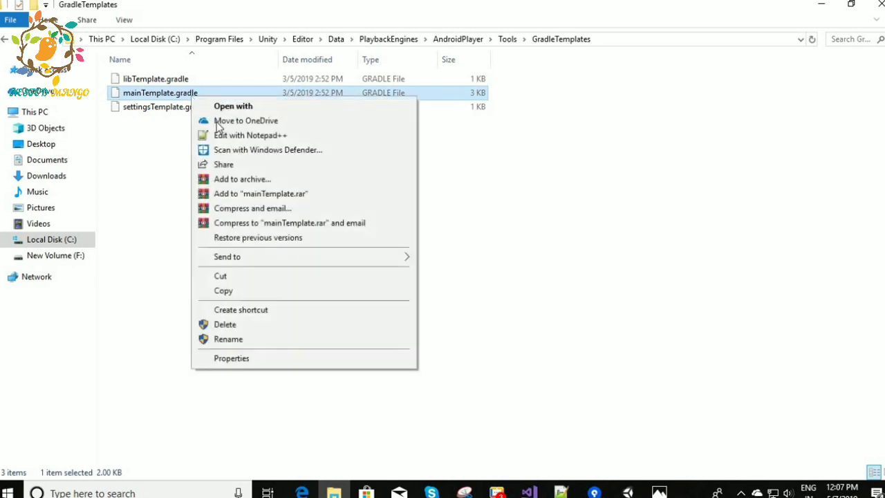
left_click(246, 293)
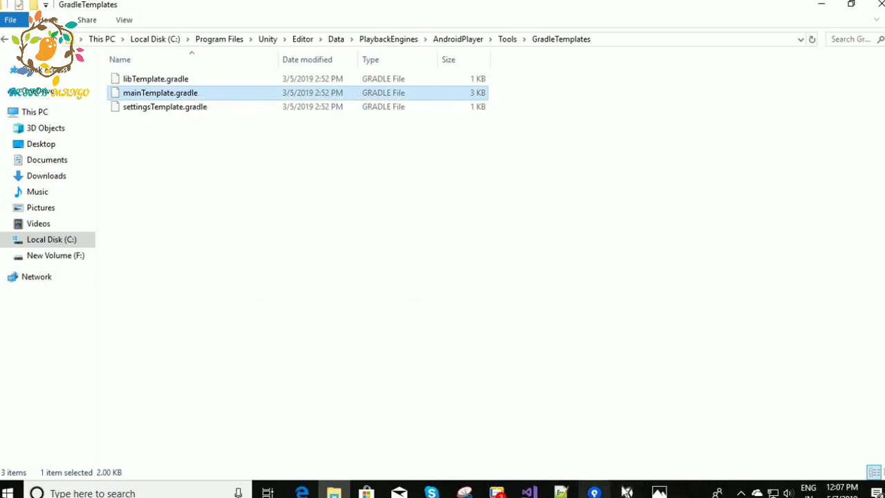
left_click(302, 492)
right_click(302, 492)
left_click(614, 279)
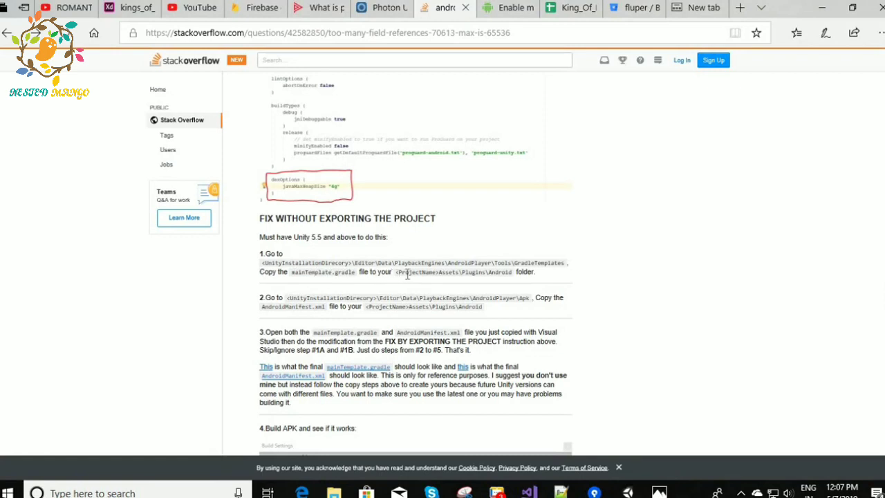
Dismiss the page's context menu and switch to the Unity editor's game project
right_click(538, 277)
left_click(690, 283)
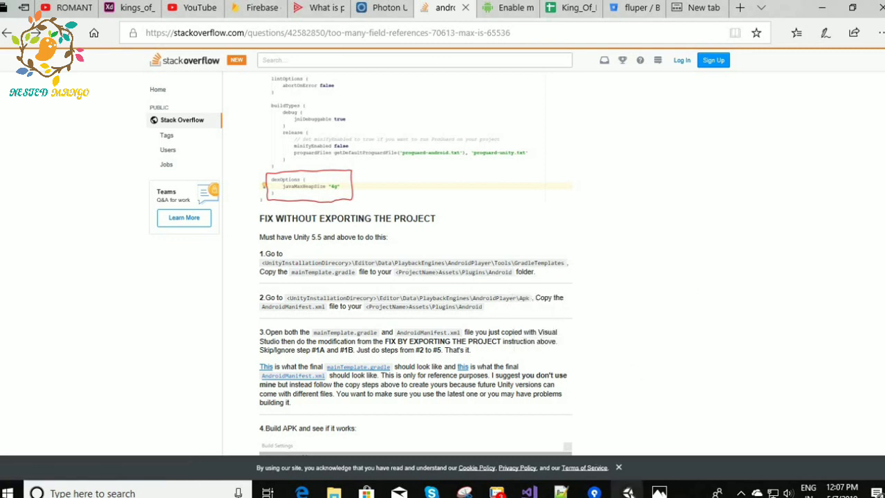
left_click(628, 492)
scroll(501, 256, "up", 3)
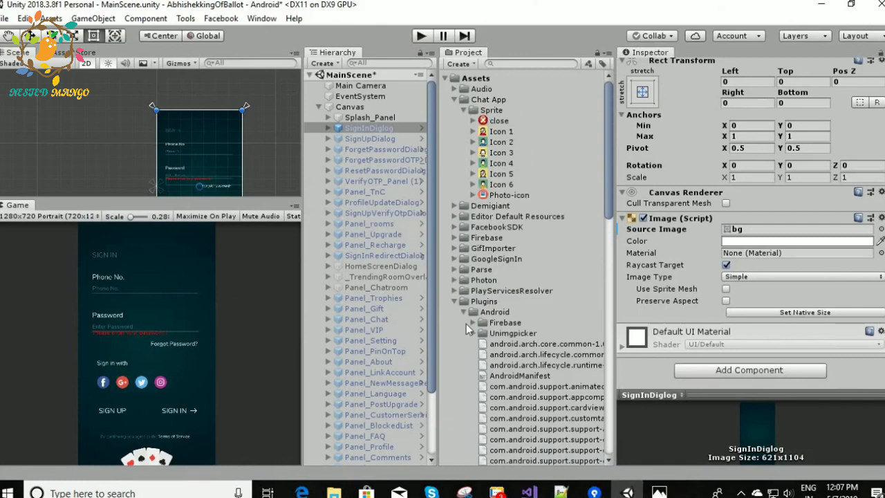
Show the Plugins folder in File Explorer and open its Android subfolder
left_click(486, 304)
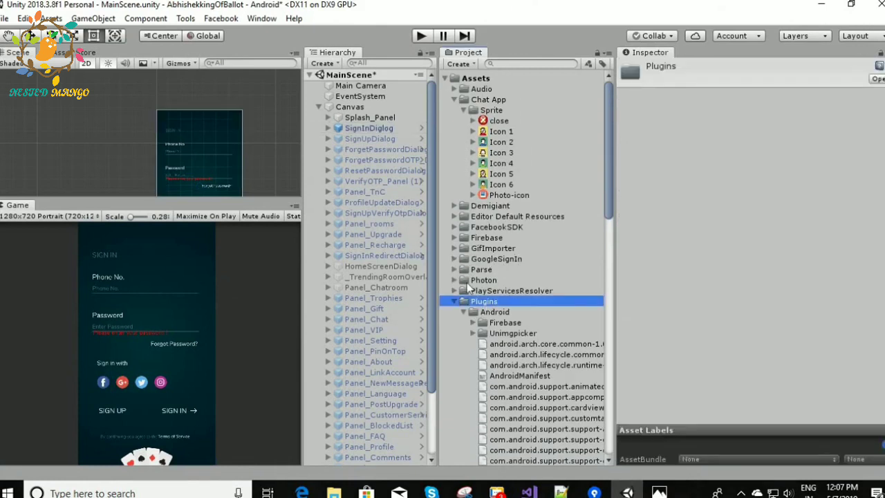
right_click(495, 304)
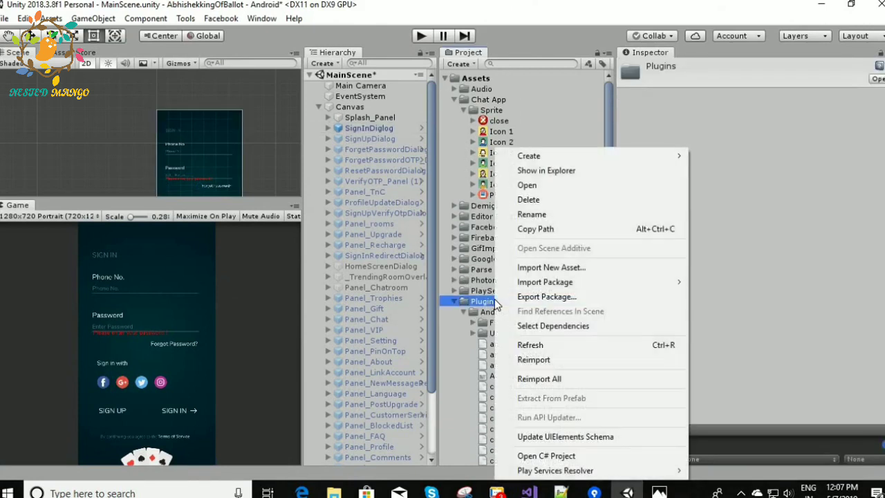
left_click(550, 171)
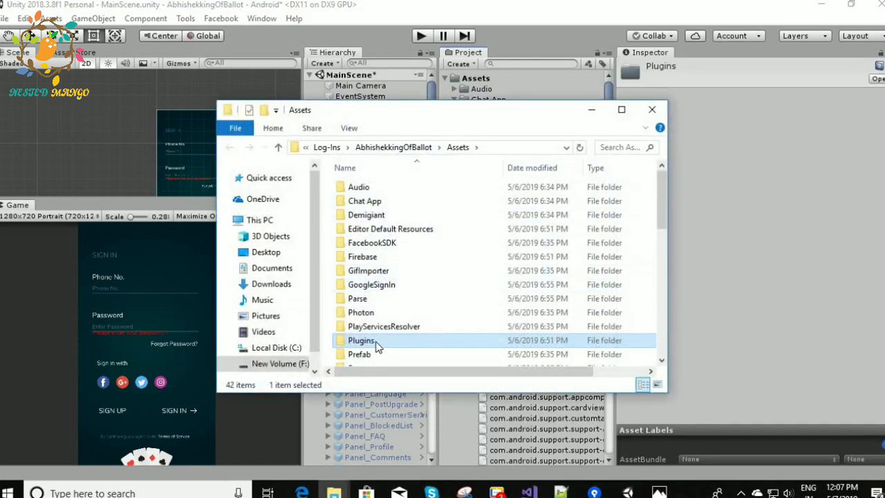
double_click(378, 343)
left_click(376, 195)
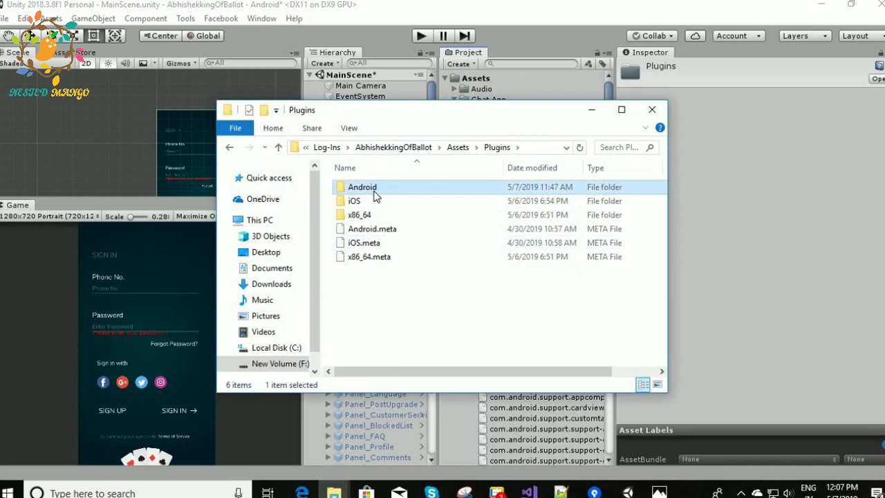
double_click(376, 196)
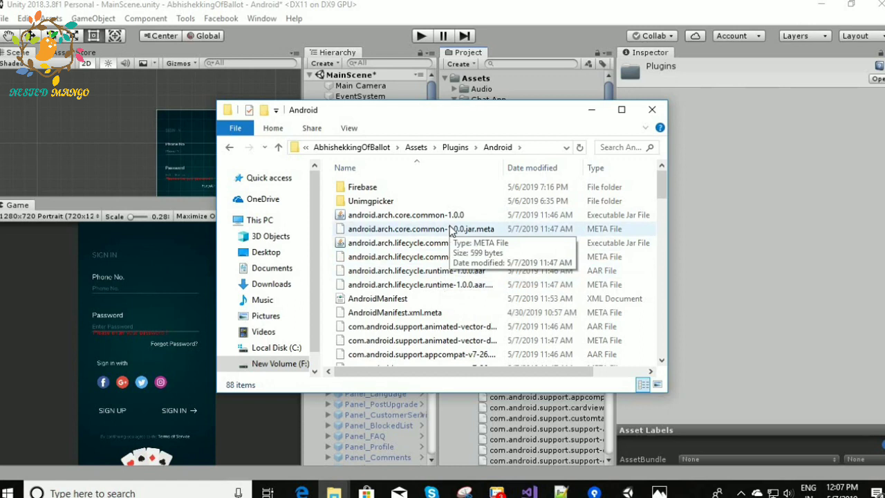
scroll(450, 231, "down", 5)
scroll(451, 234, "down", 6)
scroll(451, 235, "down", 6)
scroll(451, 242, "down", 6)
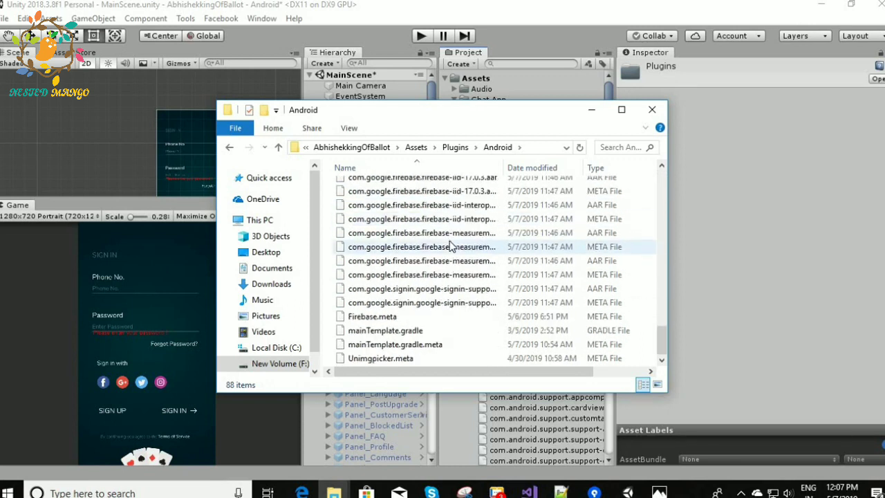
Open the project's mainTemplate.gradle with Notepad++ for editing
right_click(394, 331)
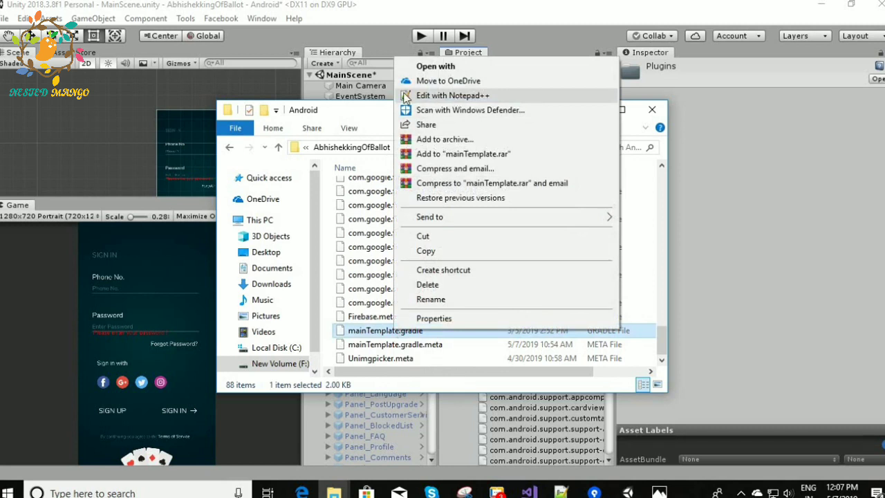
left_click(392, 113)
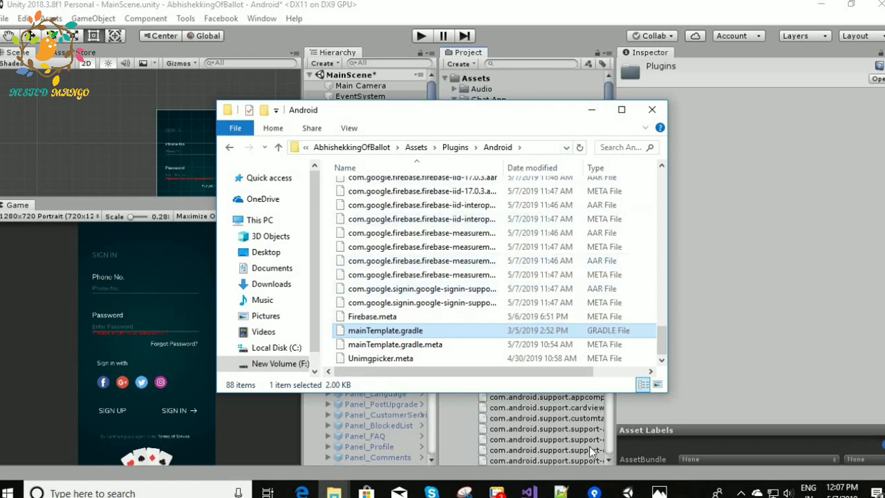
left_click(561, 491)
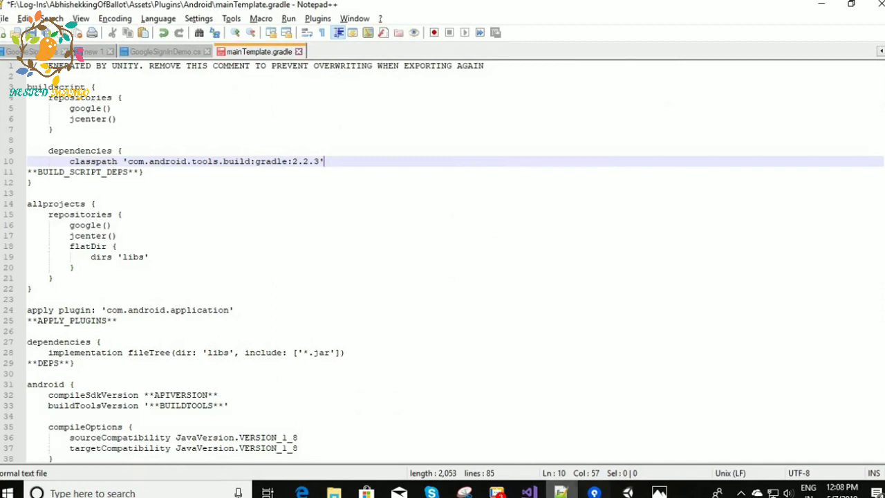
left_click(302, 491)
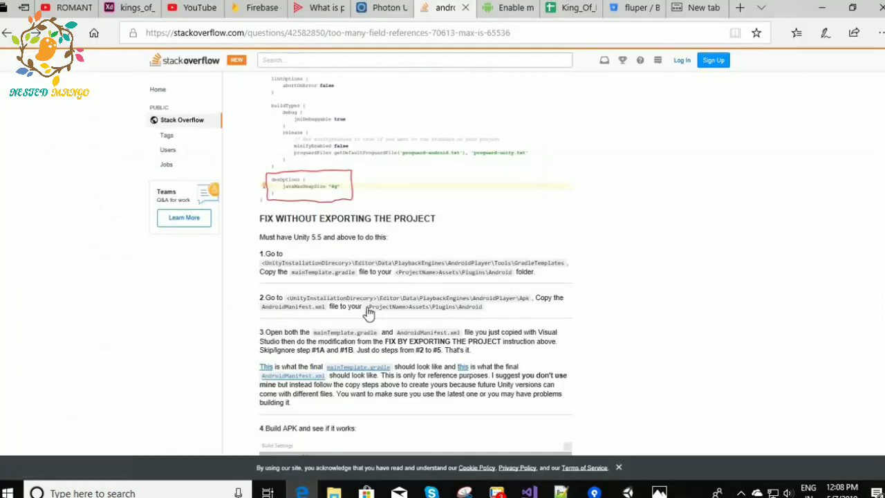
Scroll to step 2 of the answer and return to the GradleTemplates folder window
scroll(366, 311, "down", 1)
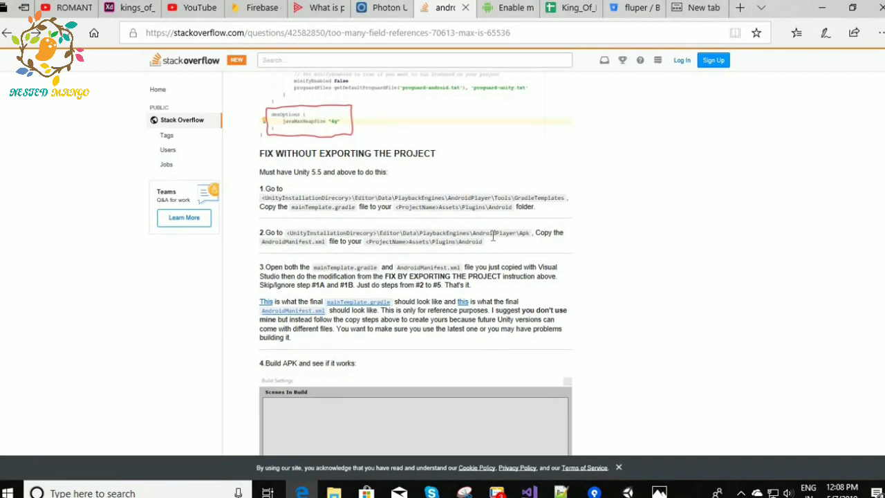
key("alt+Tab")
key("alt+Tab")
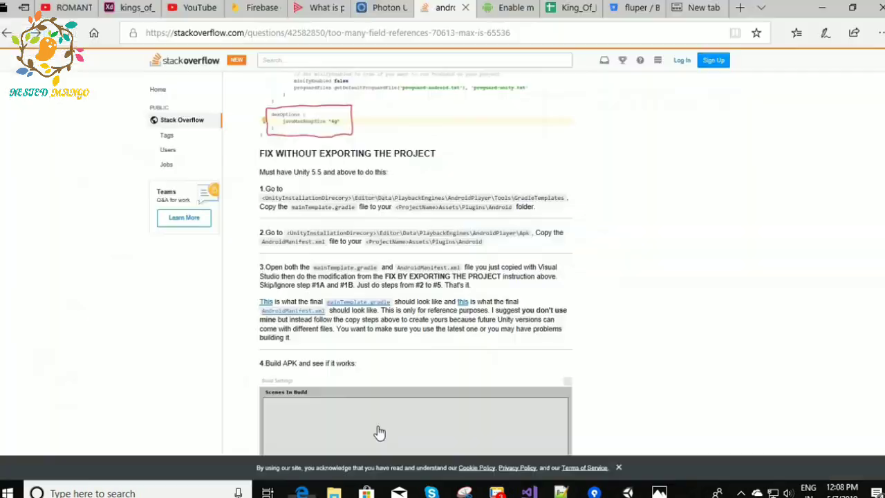
mouse_move(336, 490)
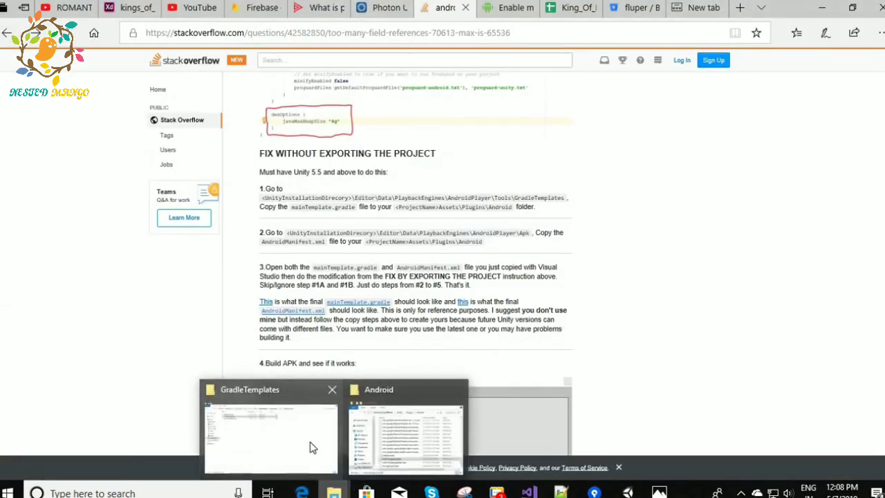
left_click(310, 448)
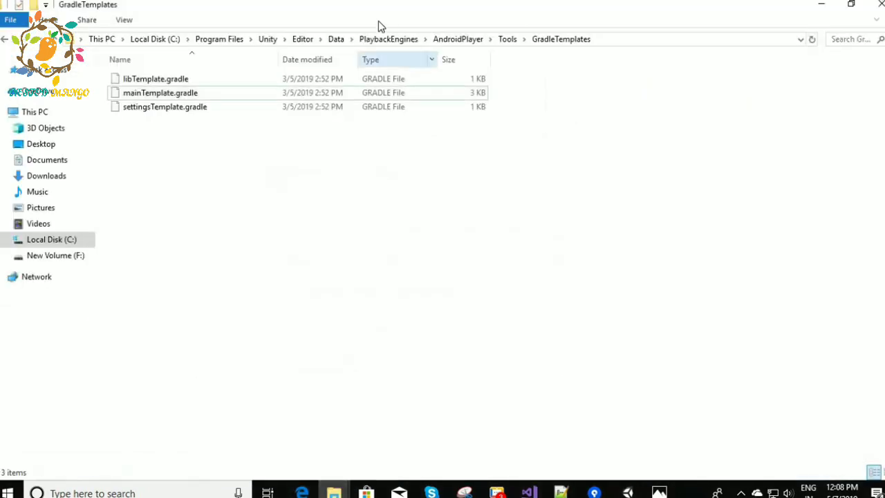
Copy AndroidManifest from the AndroidPlayer\Apk folder, checking the answer's next step
left_click(451, 44)
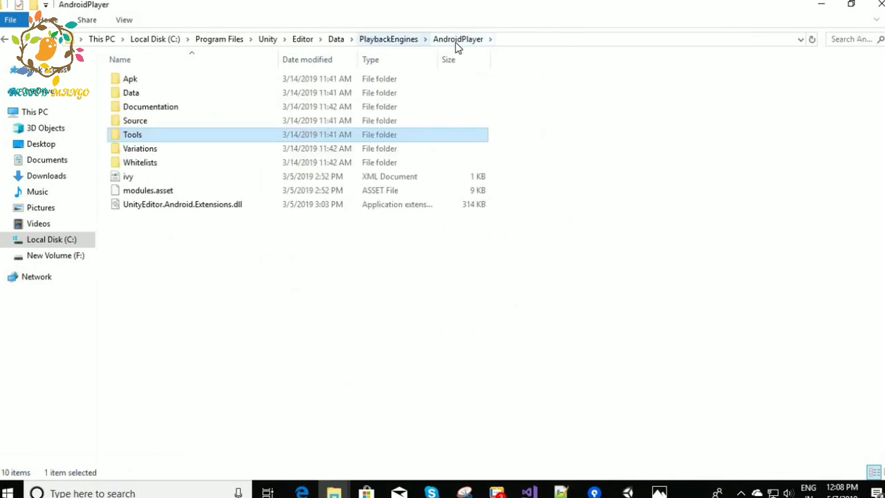
left_click(138, 82)
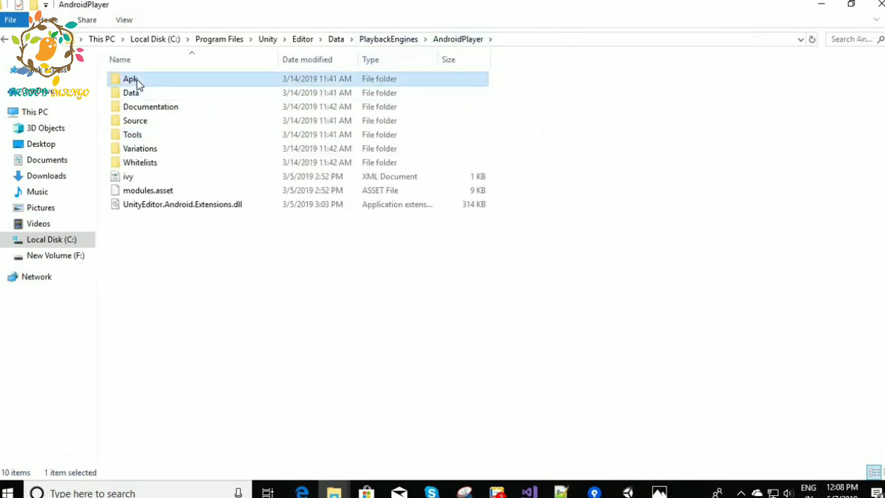
left_click(203, 82)
double_click(201, 84)
left_click(217, 159)
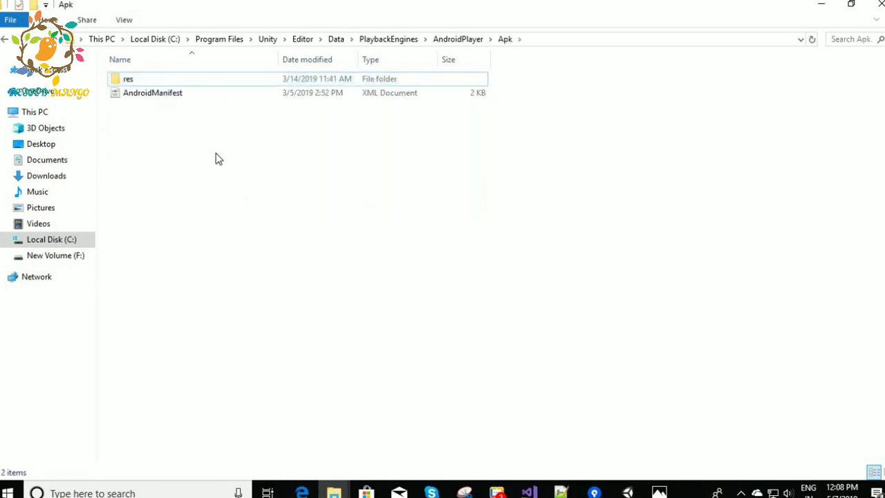
key("alt+Tab")
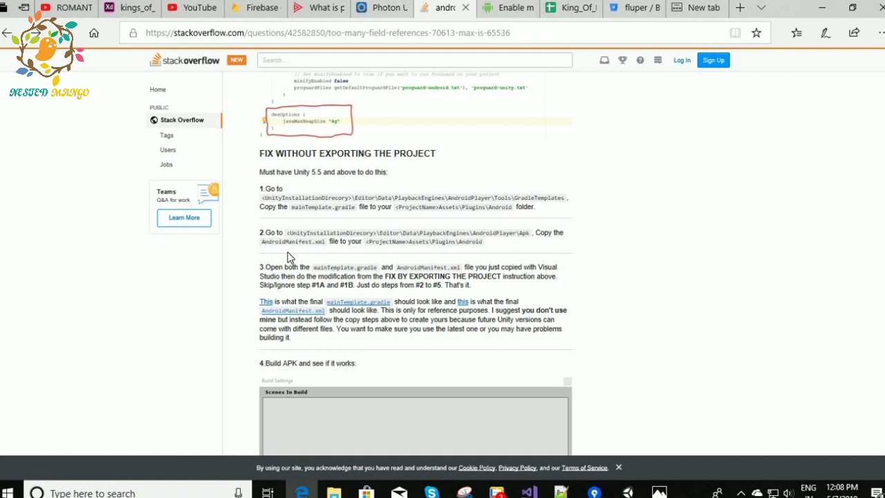
key("alt+Tab")
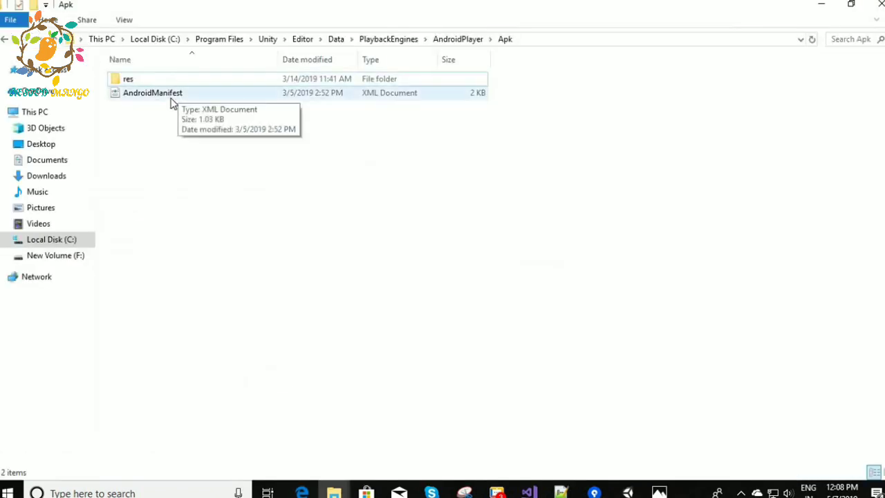
right_click(171, 99)
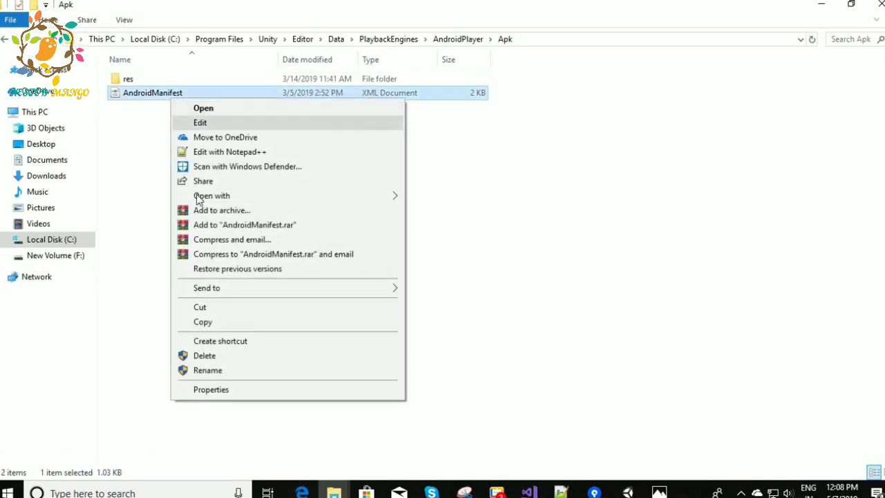
left_click(198, 327)
left_click(628, 493)
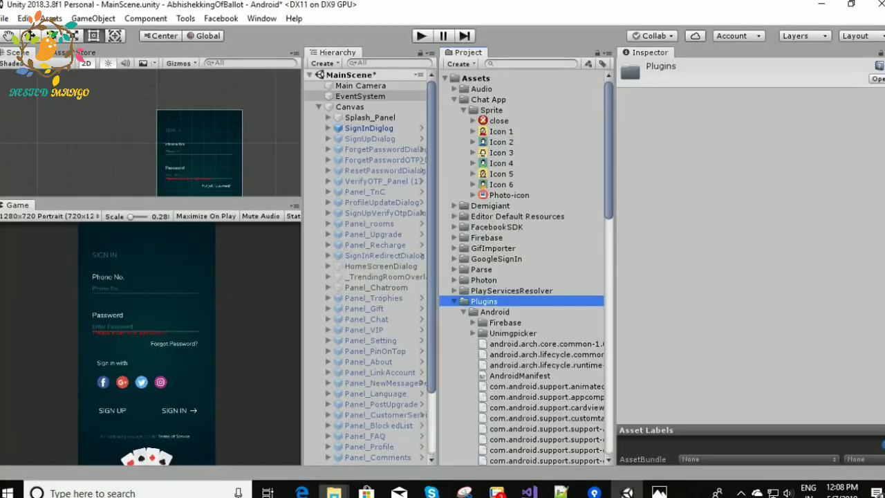
Show the Plugins folder in File Explorer and open Plugins\Android
right_click(493, 303)
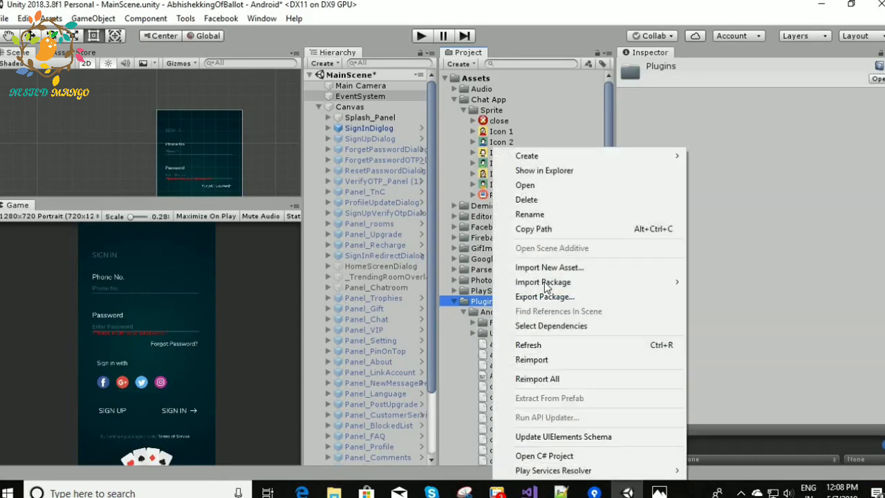
left_click(499, 169)
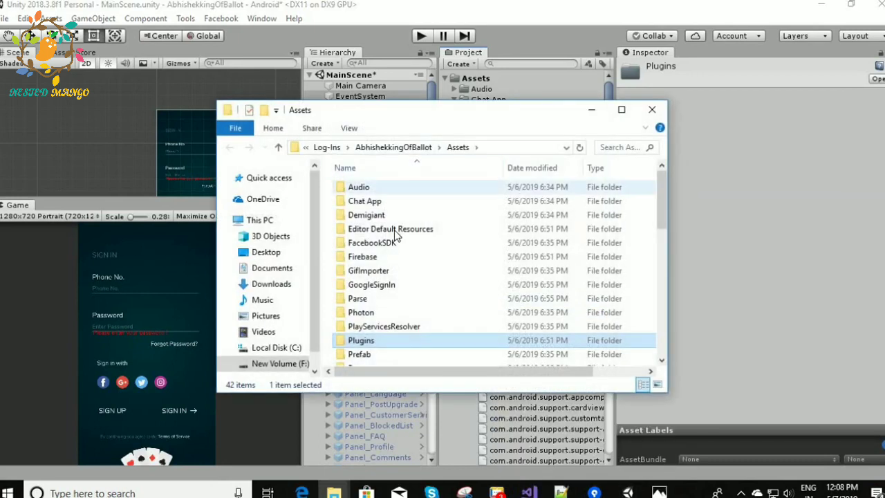
left_click(378, 340)
key("Return")
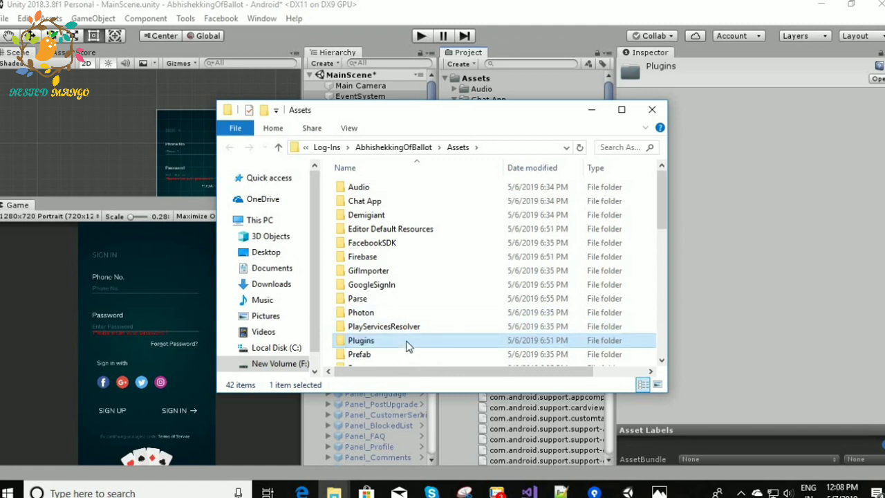
double_click(406, 346)
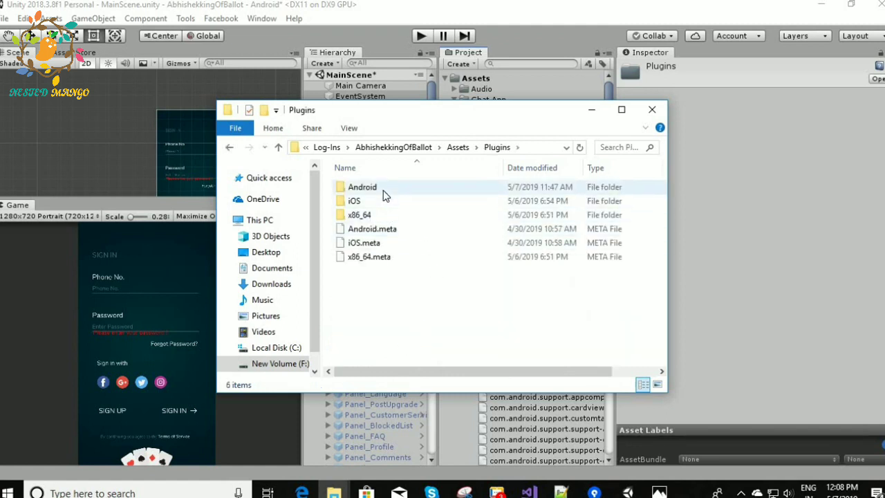
double_click(384, 190)
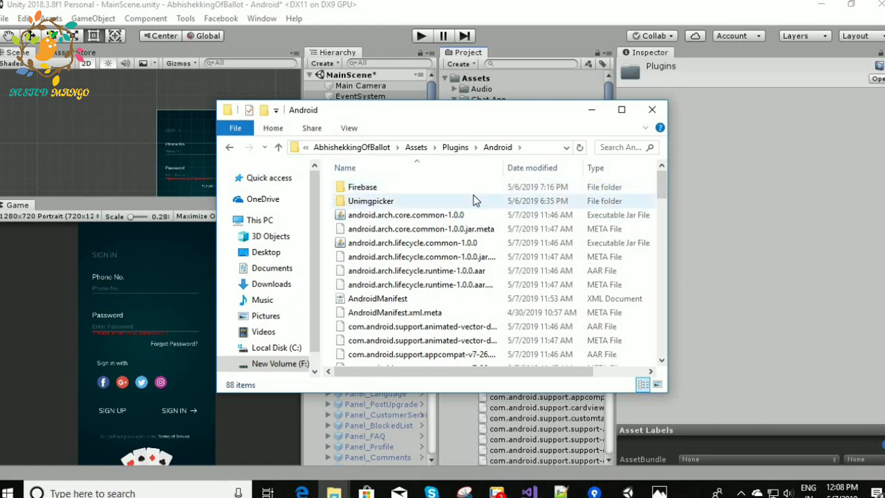
Open the project's AndroidManifest in Visual Studio for editing
left_click(586, 111)
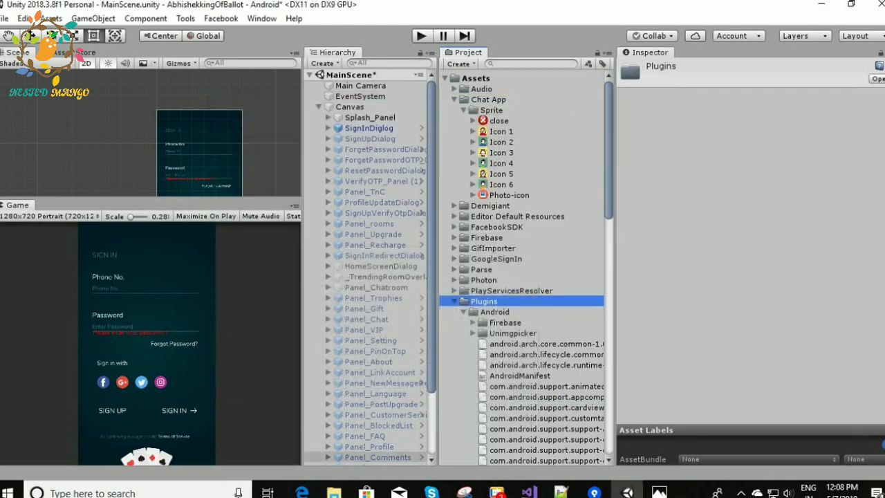
mouse_move(334, 491)
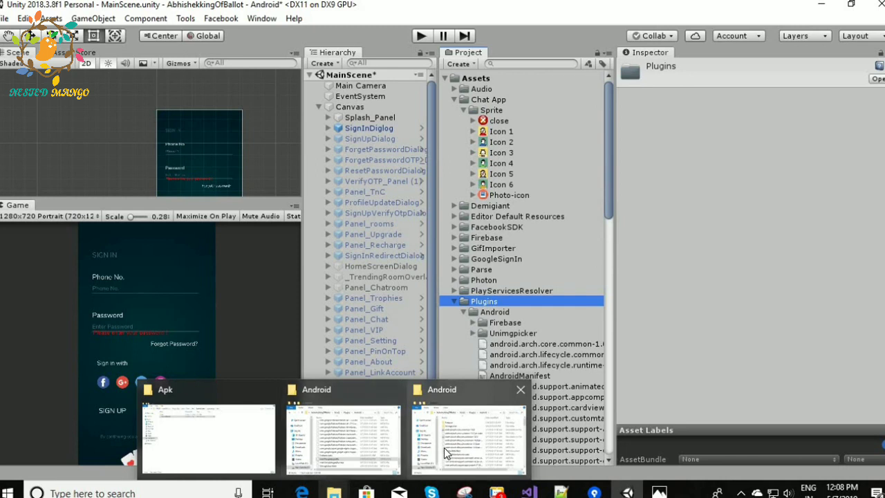
left_click(444, 447)
scroll(435, 238, "down", 1)
scroll(436, 237, "down", 5)
scroll(435, 238, "down", 5)
scroll(436, 237, "down", 5)
scroll(436, 237, "down", 5)
scroll(435, 237, "up", 10)
scroll(436, 237, "up", 3)
scroll(436, 238, "up", 10)
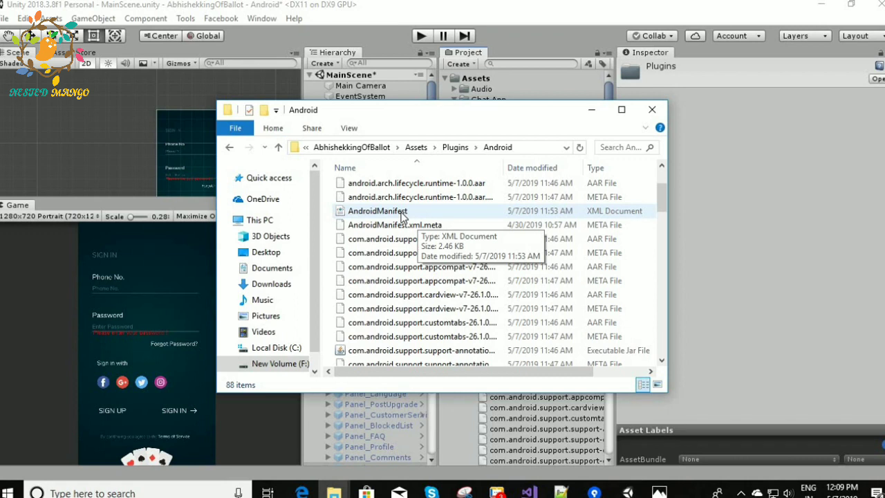
right_click(401, 216)
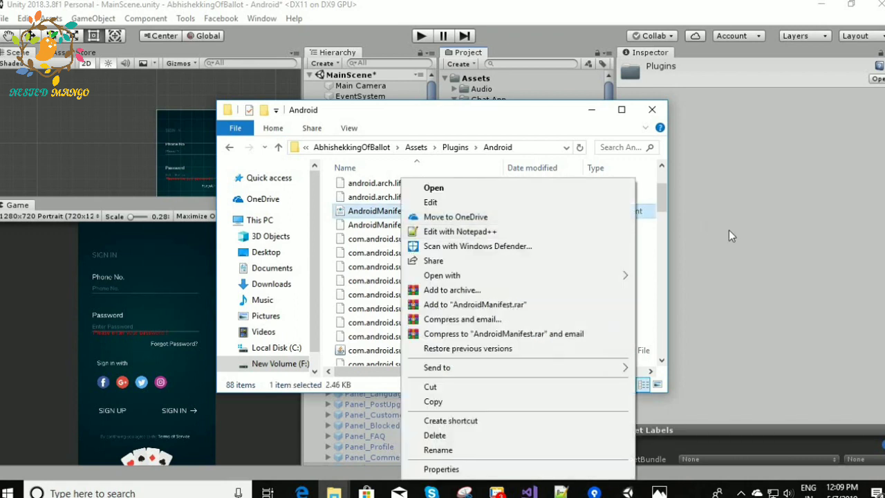
left_click(729, 229)
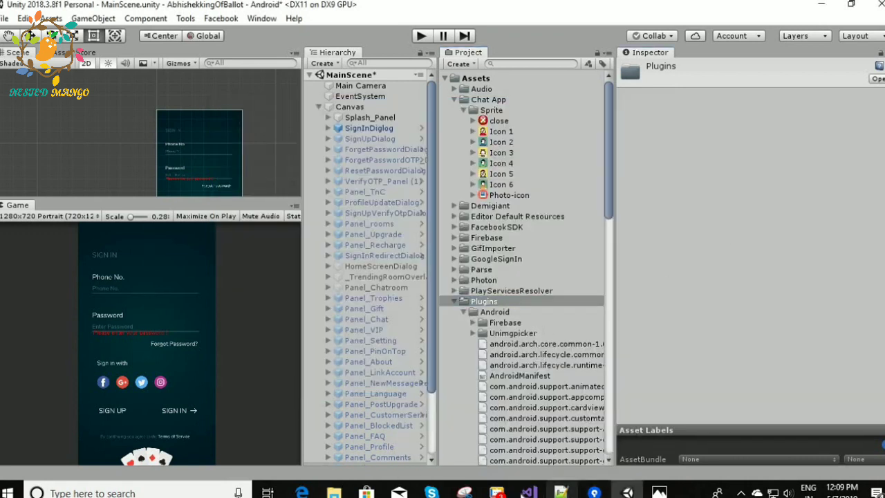
left_click(529, 492)
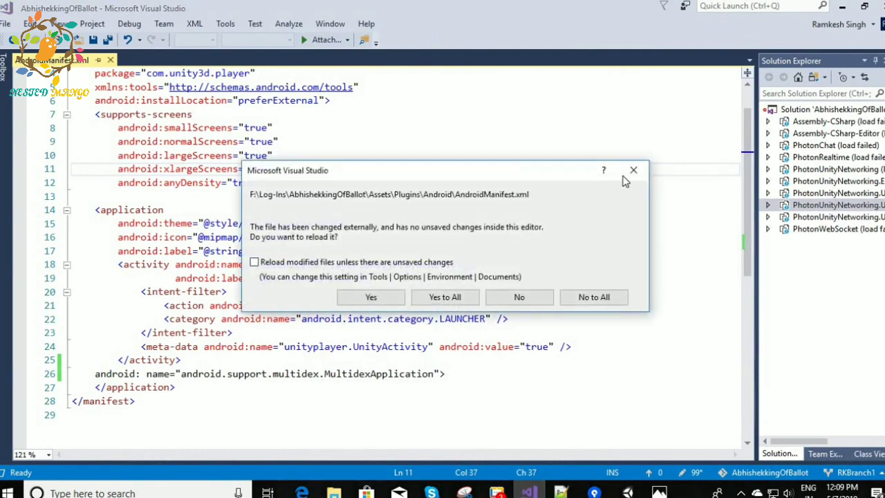
Close Visual Studio's reload prompt and review AndroidManifest.xml's MultidexApplication line
left_click(629, 171)
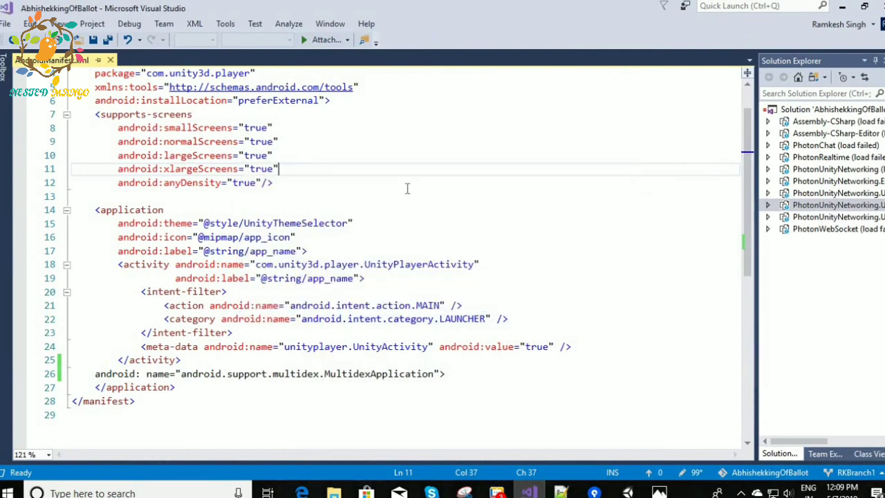
scroll(440, 189, "up", 1)
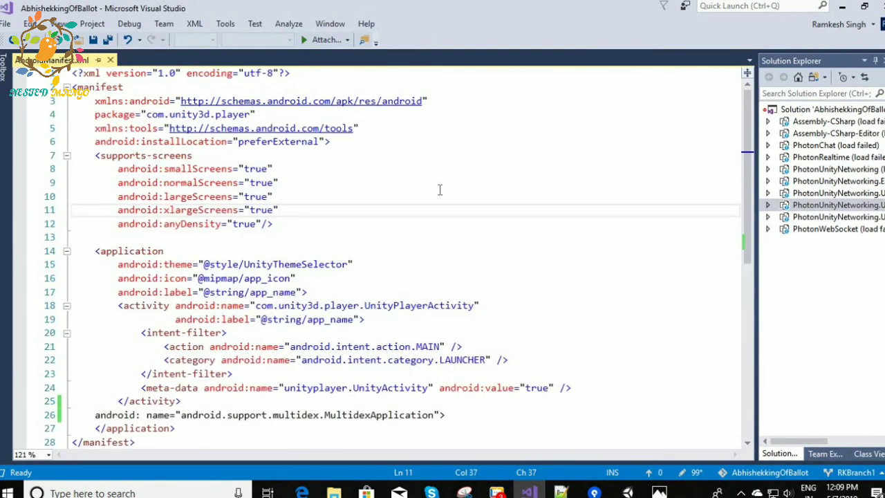
scroll(439, 189, "down", 2)
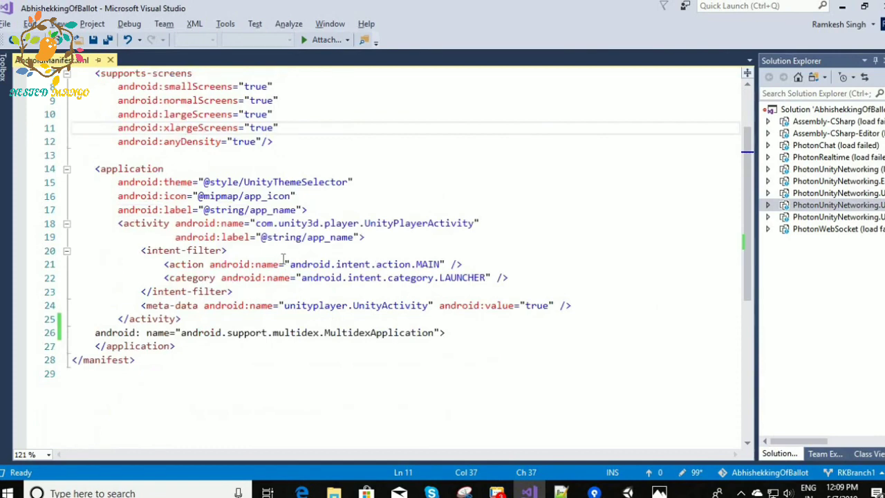
key("alt+Tab")
key("alt+Tab")
In the Stack Overflow answer, highlight step 3's note about skipping steps #1A and #1B
left_click(301, 492)
scroll(401, 244, "down", 3)
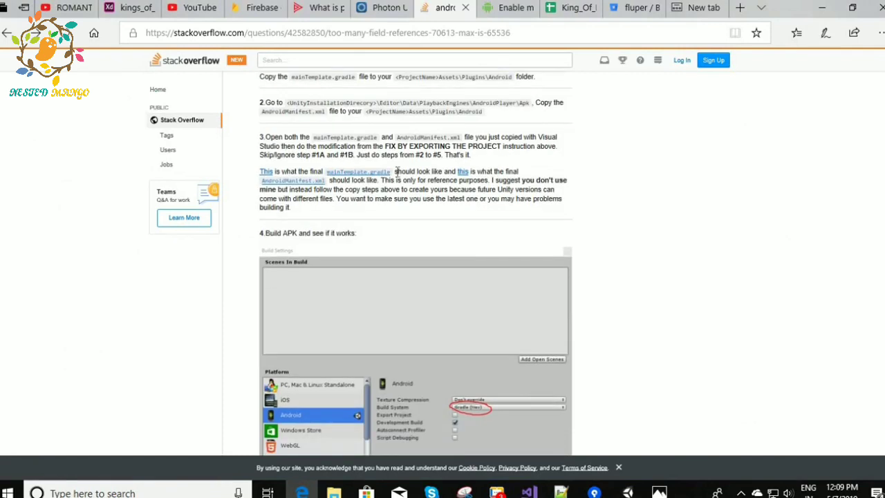
scroll(397, 170, "up", 2)
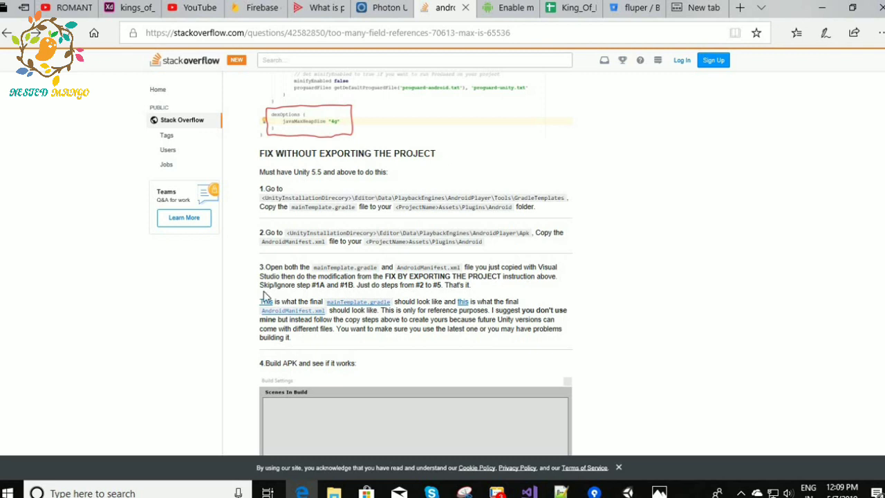
left_click_drag(324, 289, 542, 276)
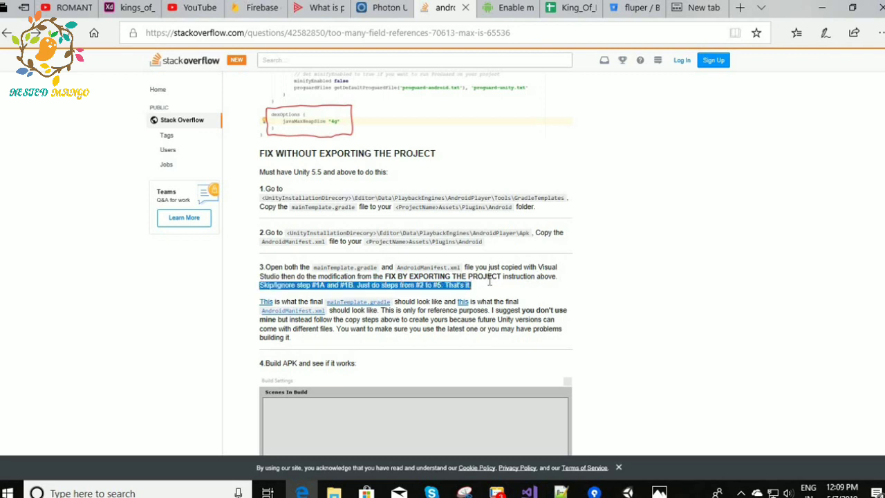
left_click(532, 280)
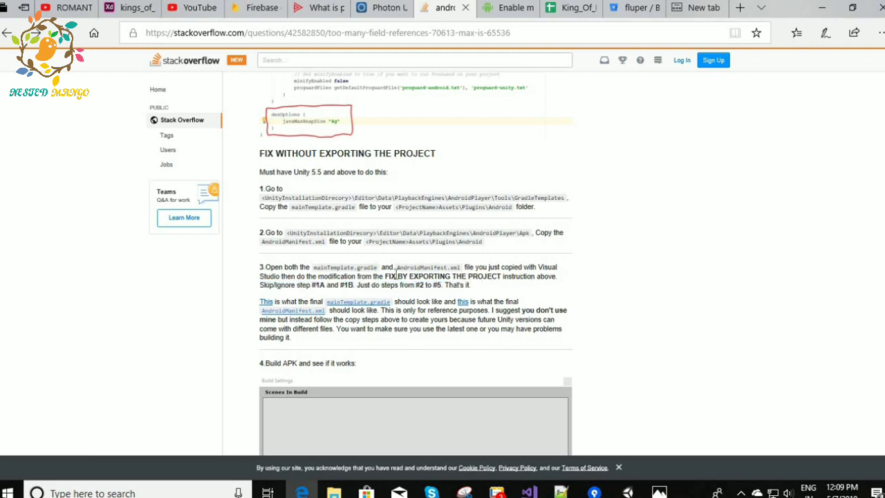
right_click(503, 279)
left_click(590, 278)
Scroll up to the manifest example, then return to AndroidManifest.xml in Visual Studio
scroll(560, 257, "up", 2)
scroll(560, 257, "up", 3)
scroll(556, 257, "up", 3)
scroll(546, 257, "up", 3)
scroll(543, 258, "up", 3)
scroll(543, 257, "down", 4)
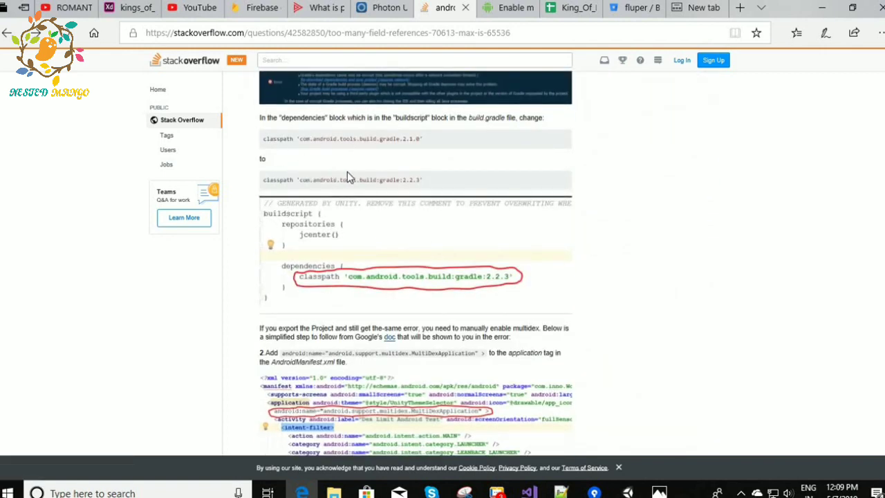
key("alt+Tab")
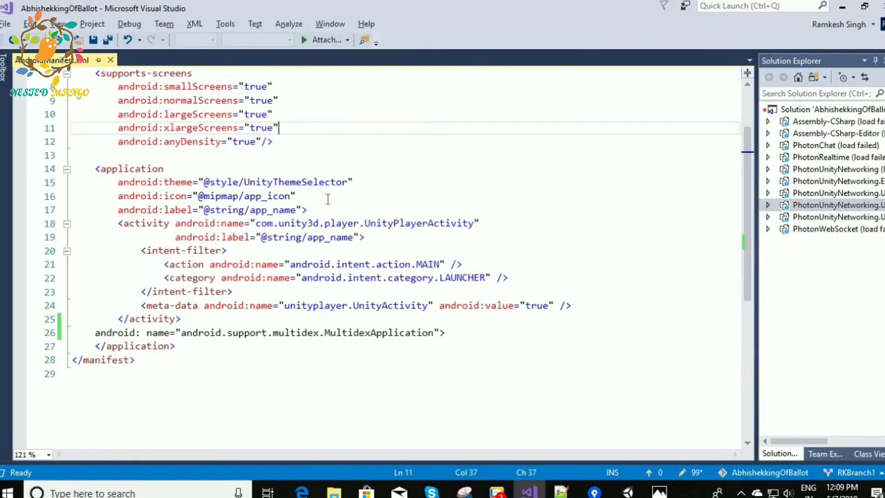
Inspect the MultidexApplication name on line 26 of AndroidManifest.xml
left_click(95, 333)
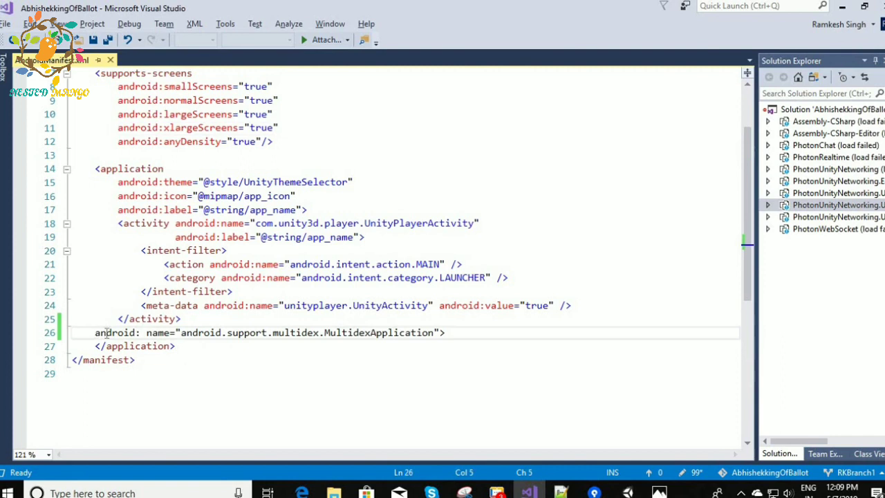
right_click(108, 333)
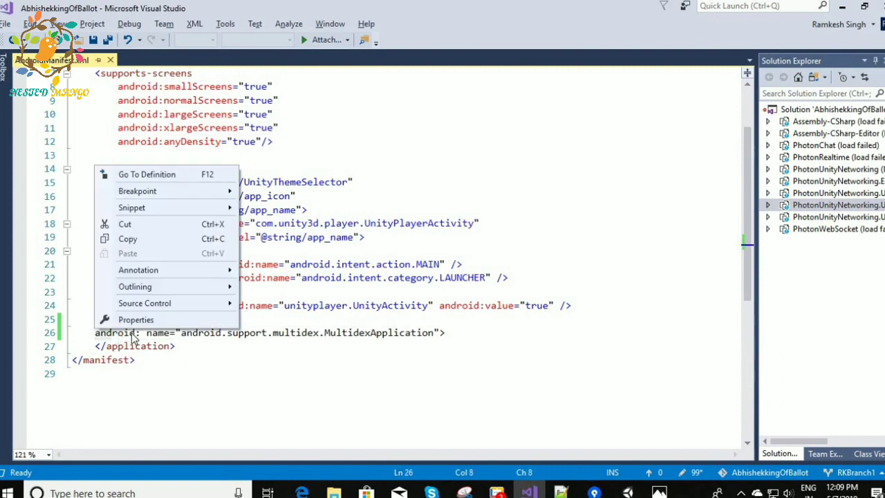
left_click(451, 333)
right_click(429, 337)
right_click(403, 337)
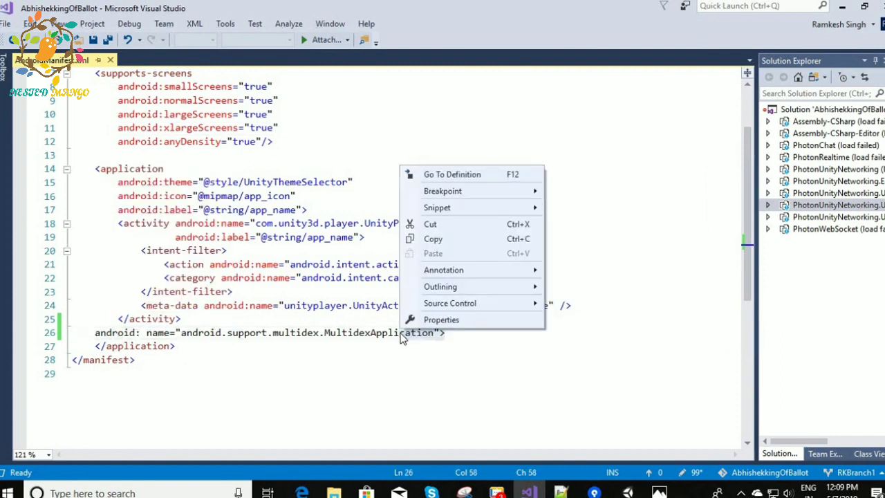
double_click(403, 337)
left_click(442, 334)
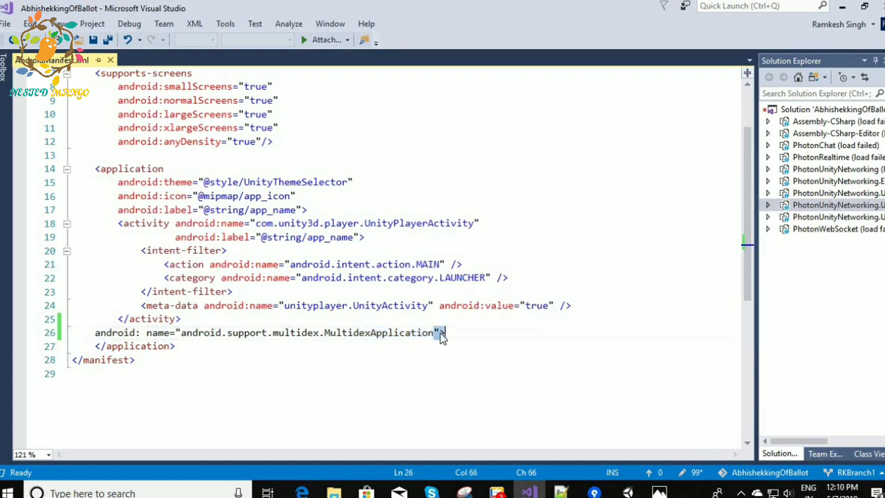
right_click(438, 336)
left_click(439, 334)
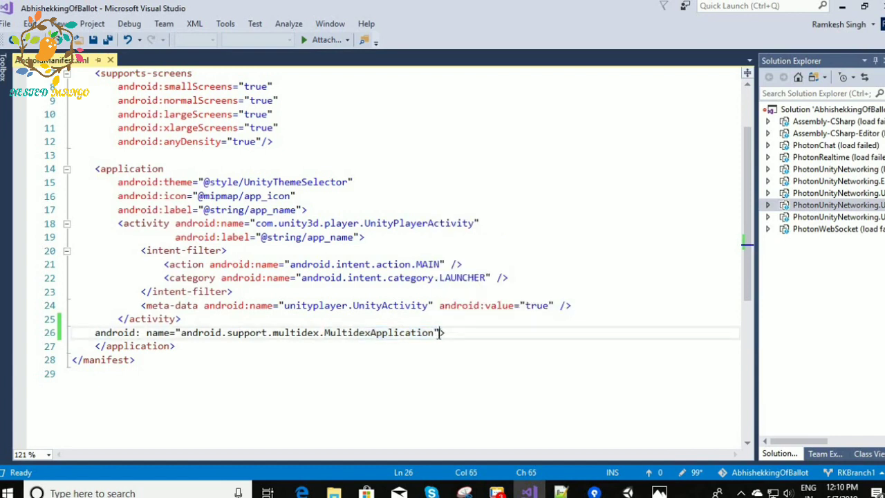
Select the whole multidex application line, then move to mainTemplate.gradle in Notepad++
right_click(94, 335)
double_click(95, 335)
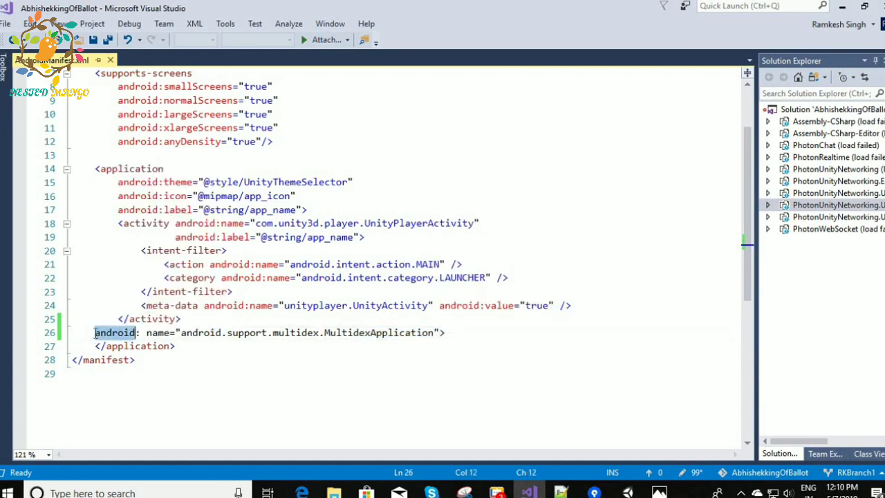
right_click(97, 338)
left_click(101, 336)
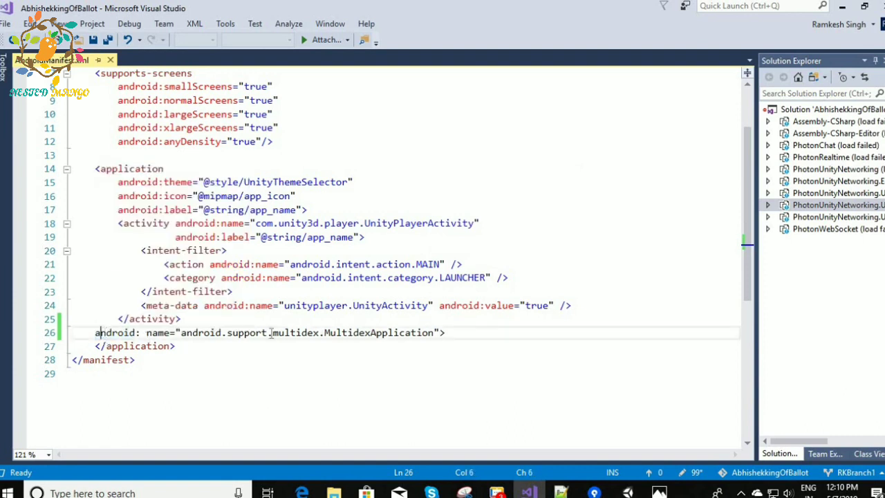
left_click_drag(447, 332, 78, 333)
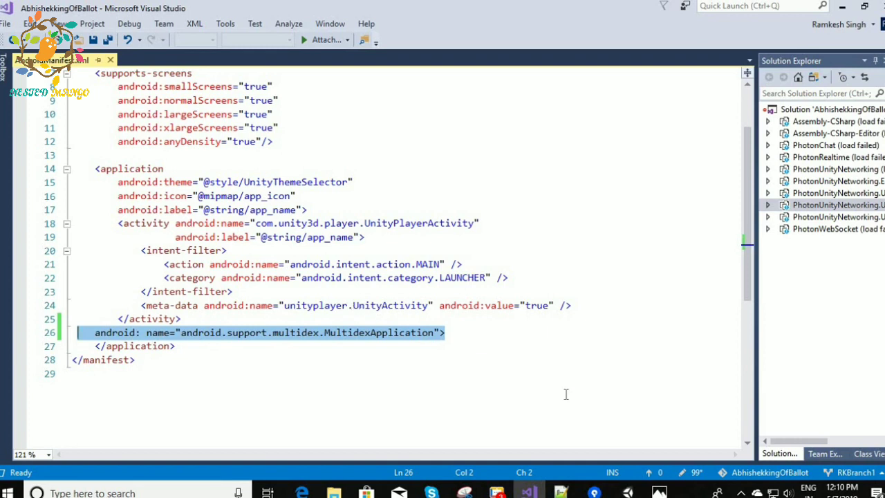
right_click(522, 343)
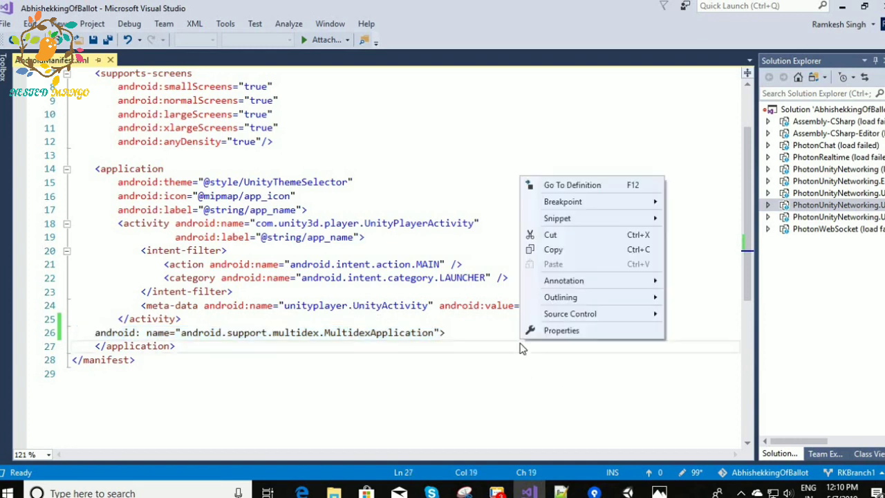
left_click(458, 346)
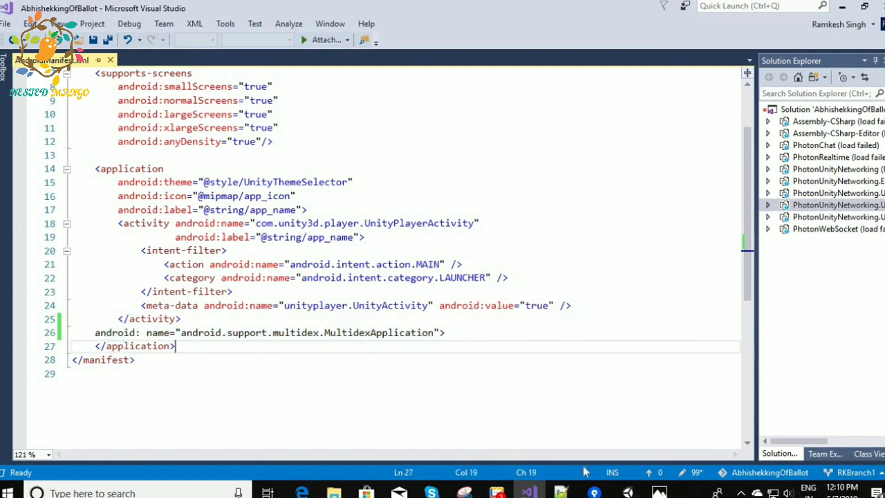
left_click(561, 491)
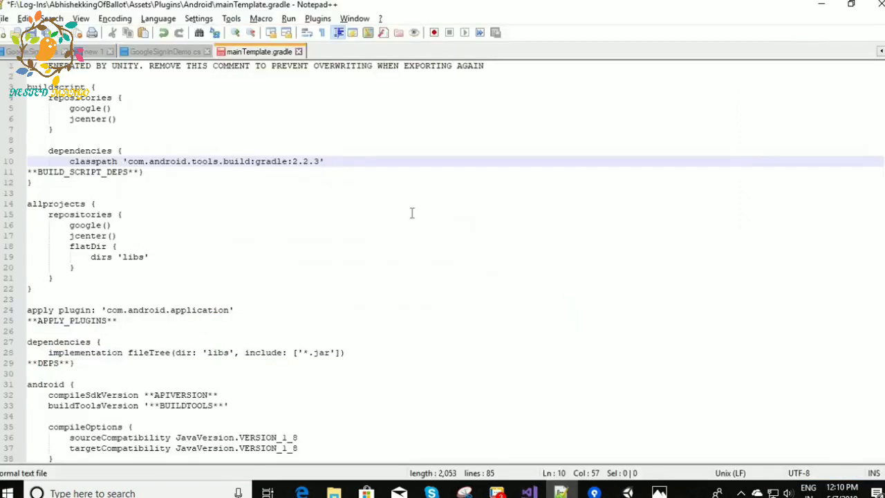
Select line 10's classpath line to confirm it reads gradle:2.2.3
double_click(68, 161)
right_click(68, 161)
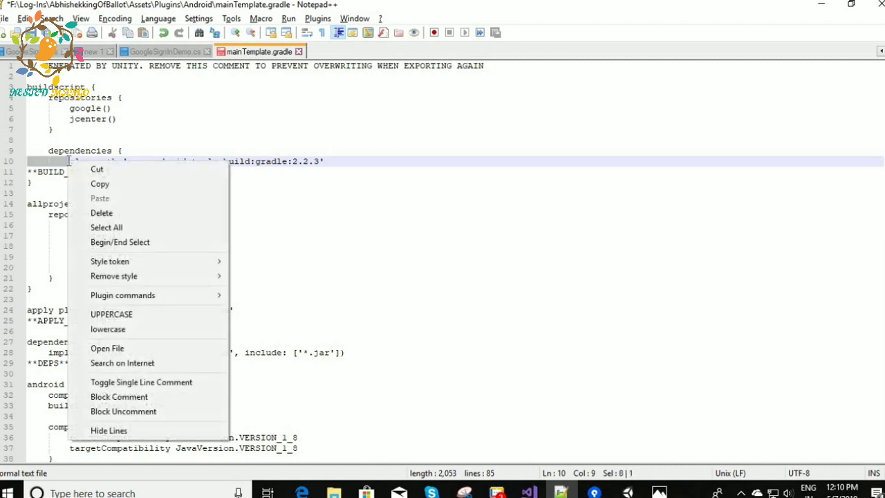
left_click(326, 160)
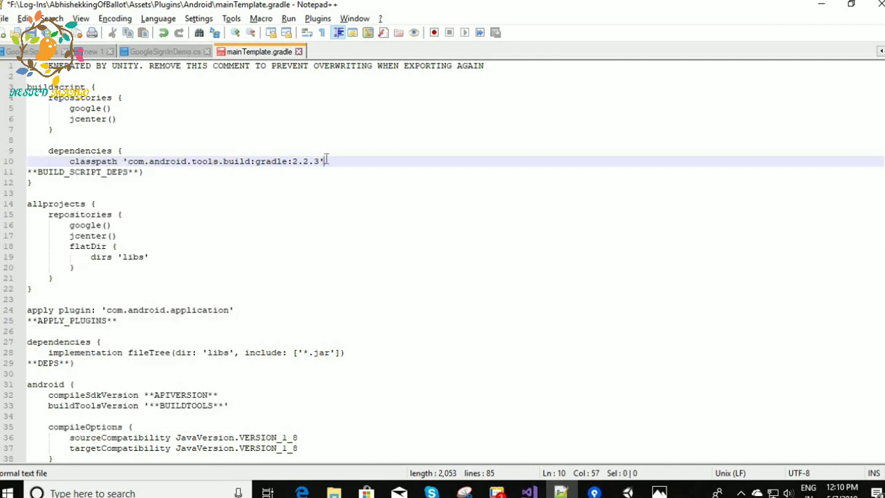
triple_click(296, 161)
right_click(296, 160)
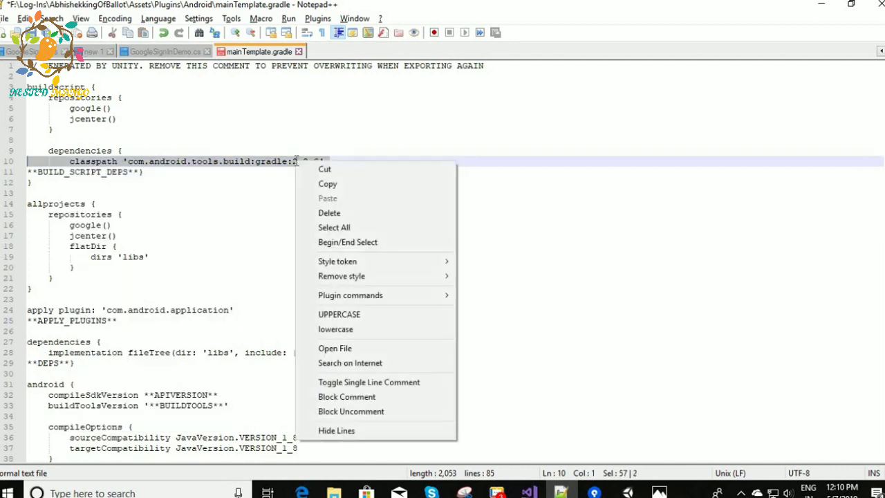
left_click(169, 160)
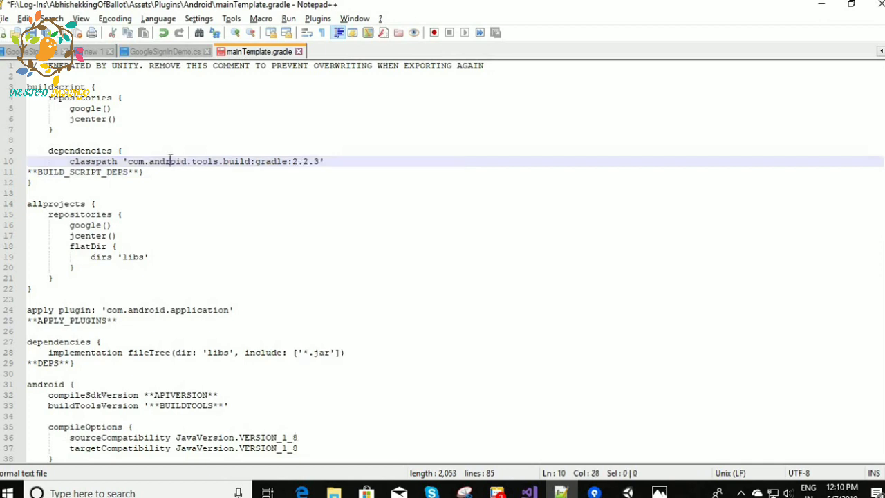
Inspect the dependencies and BUILD_SCRIPT_DEPS words around the classpath line
double_click(49, 150)
right_click(55, 153)
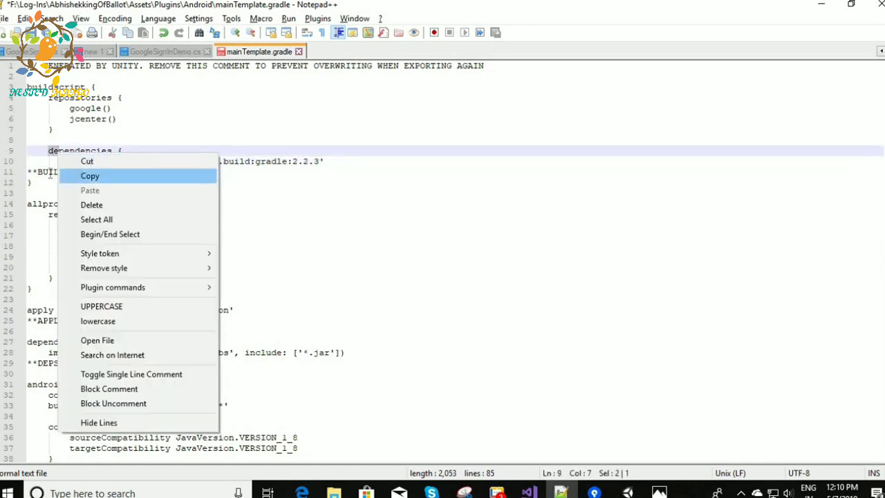
double_click(45, 173)
right_click(44, 174)
left_click(236, 153)
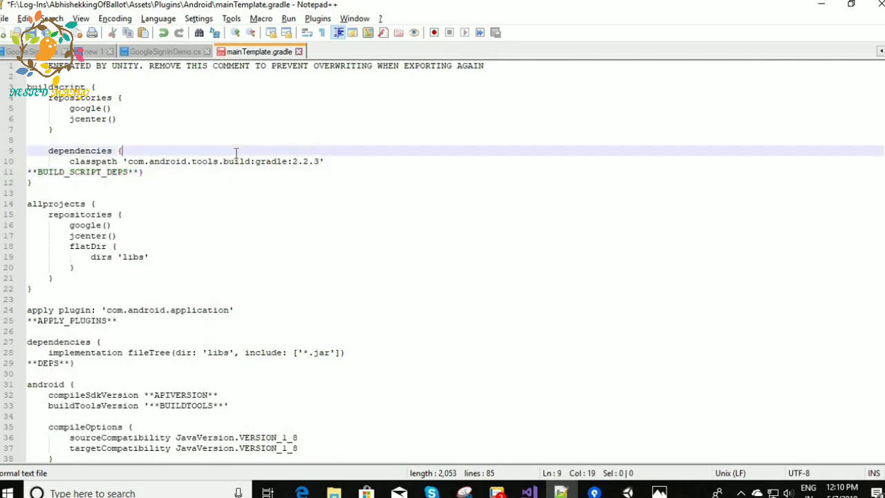
Recheck line 10's classpath, then return to AndroidManifest.xml in Visual Studio
left_click(85, 161)
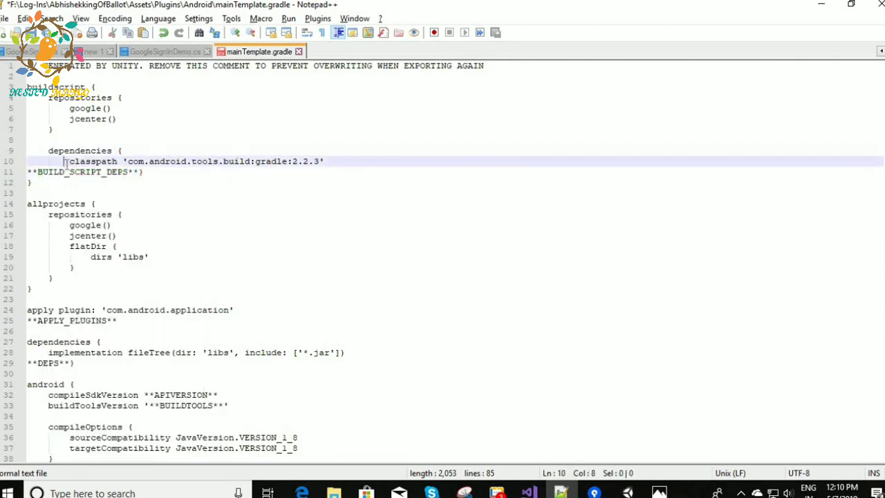
right_click(85, 163)
left_click(323, 161)
right_click(280, 155)
left_click(227, 161)
right_click(224, 160)
left_click(461, 159)
key("alt+Tab")
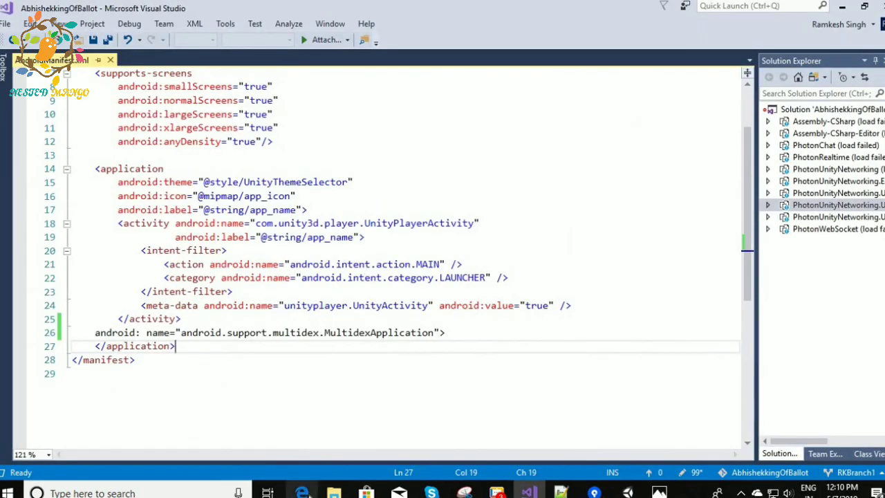
Show the developer.android.com Enable multidex guide at its MultiDexApplication manifest step
left_click(302, 492)
left_click(636, 279)
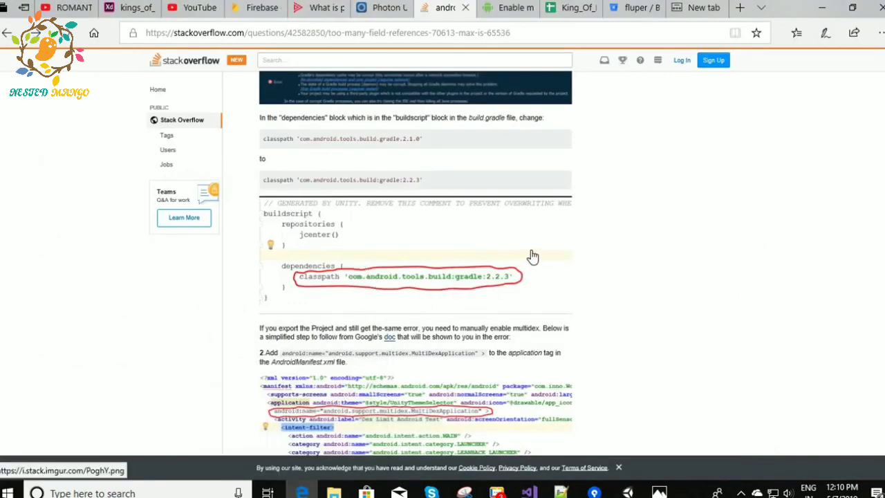
left_click(500, 9)
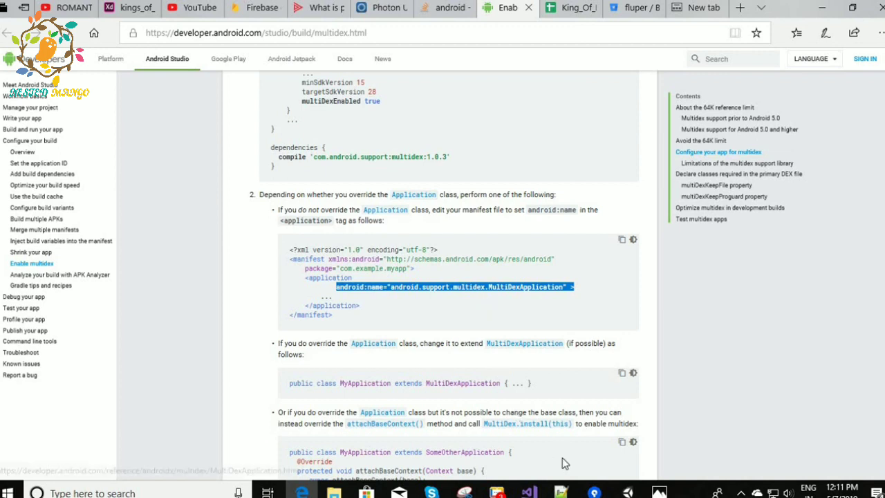
left_click(529, 492)
right_click(529, 493)
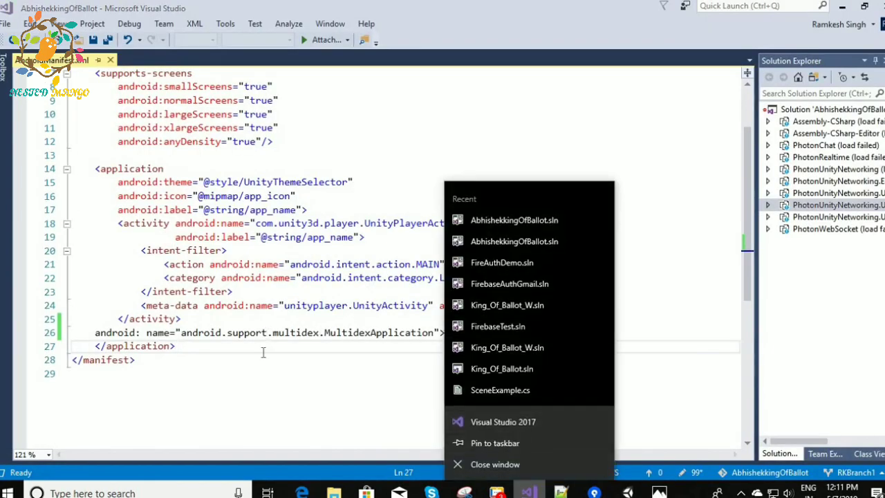
left_click(473, 334)
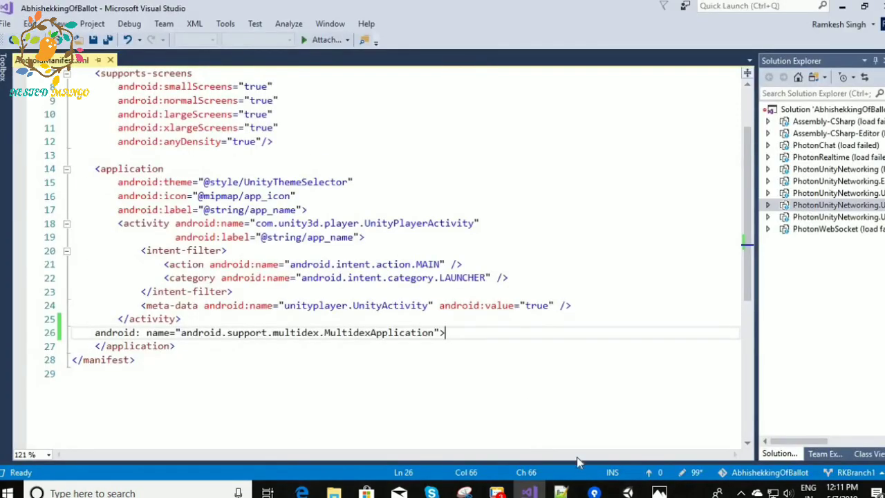
left_click(561, 493)
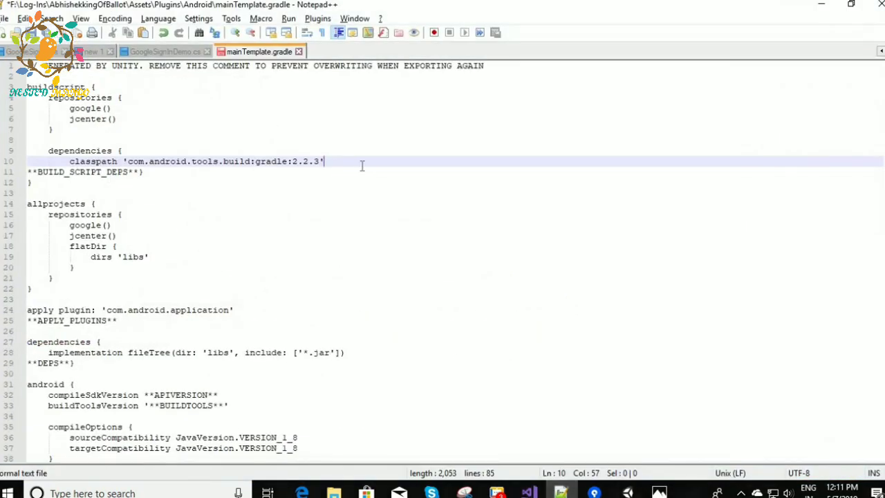
left_click(529, 492)
left_click(302, 493)
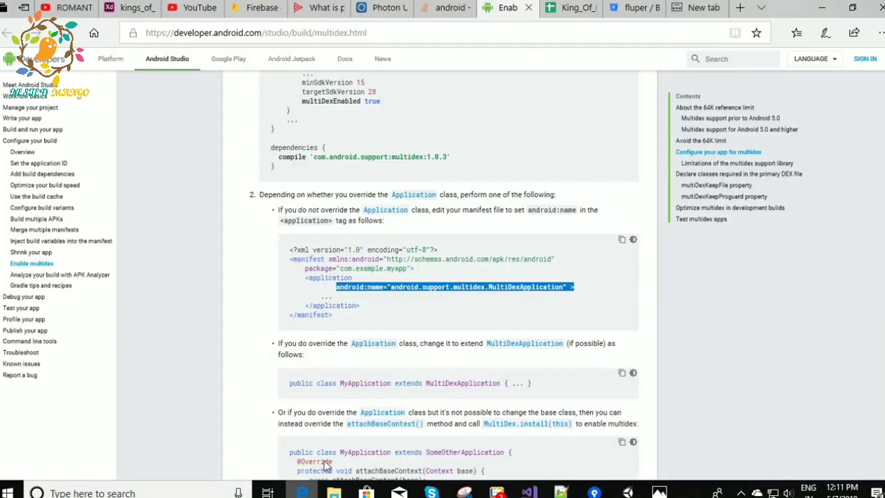
Scroll through the multidex fix steps in the Stack Overflow answer
left_click(438, 14)
scroll(536, 251, "down", 2)
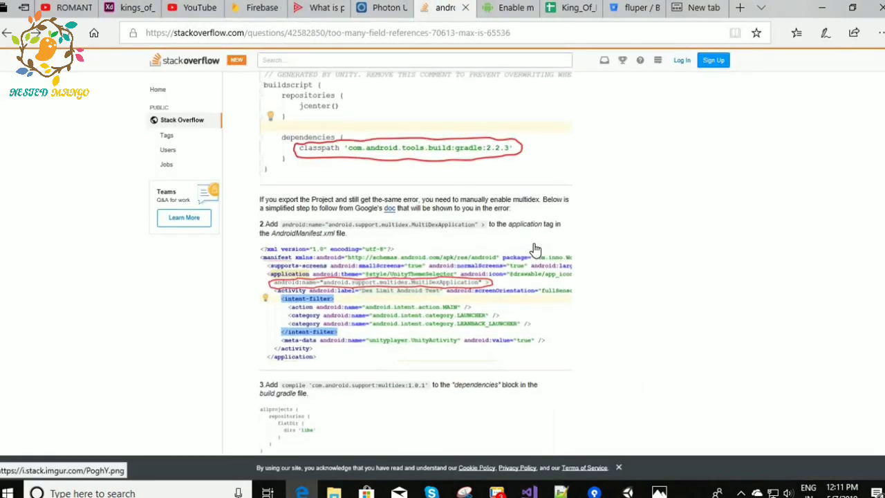
scroll(536, 250, "down", 4)
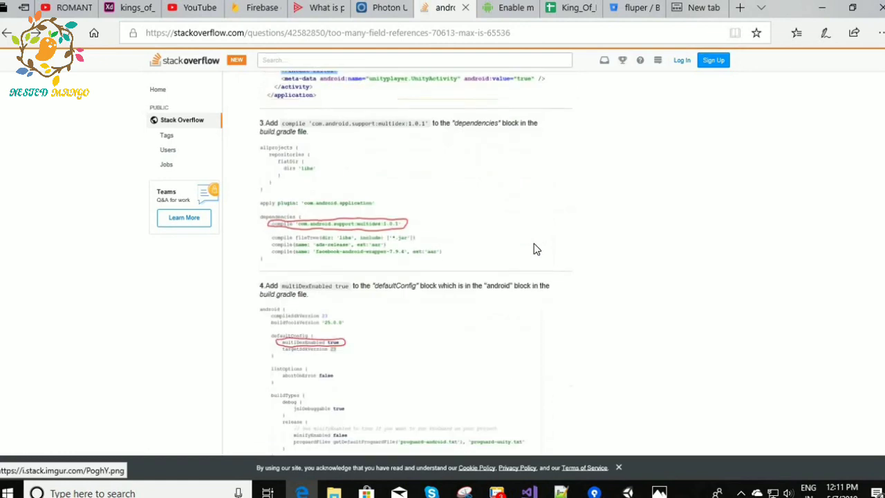
scroll(536, 249, "down", 1)
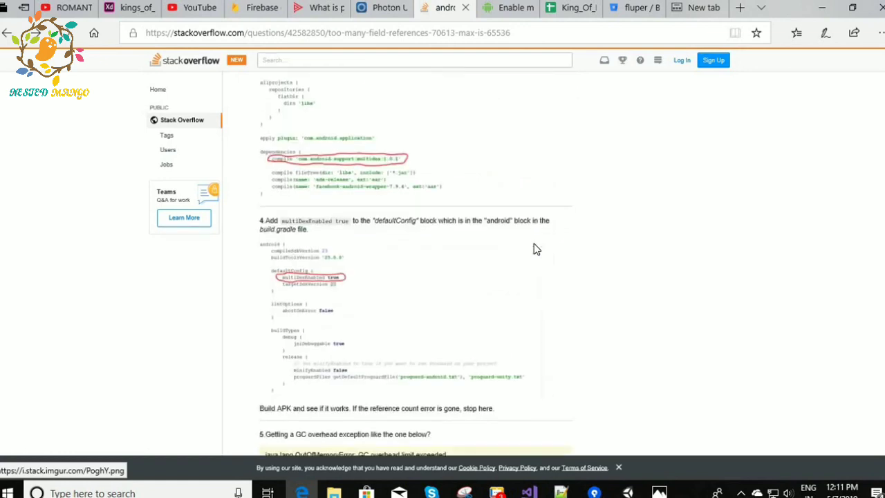
scroll(535, 249, "down", 4)
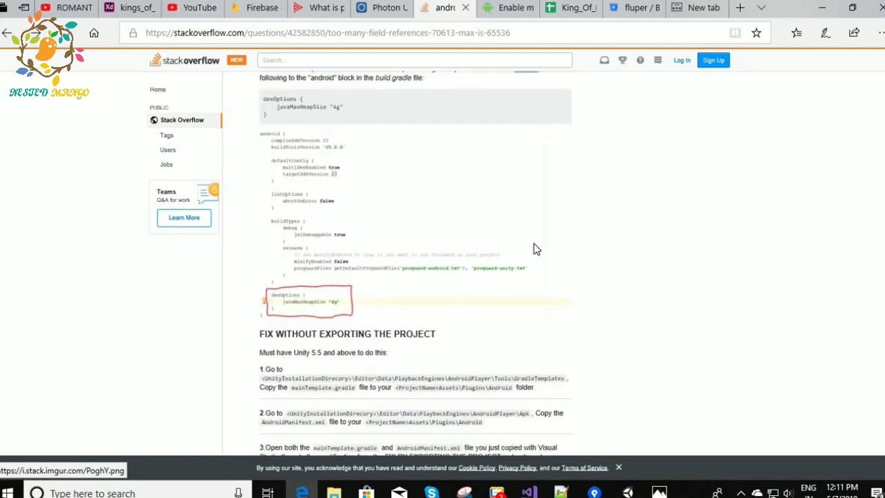
scroll(536, 249, "down", 3)
scroll(536, 249, "down", 4)
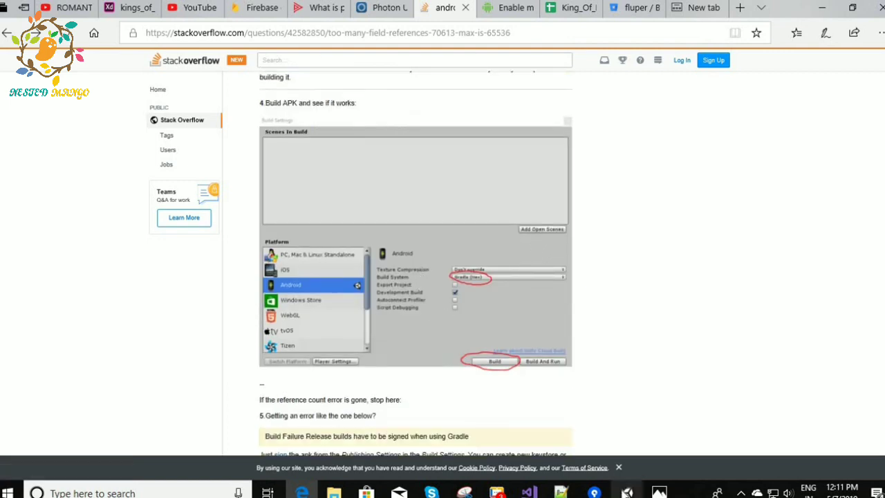
In Unity, open Build Settings from the File menu
left_click(628, 492)
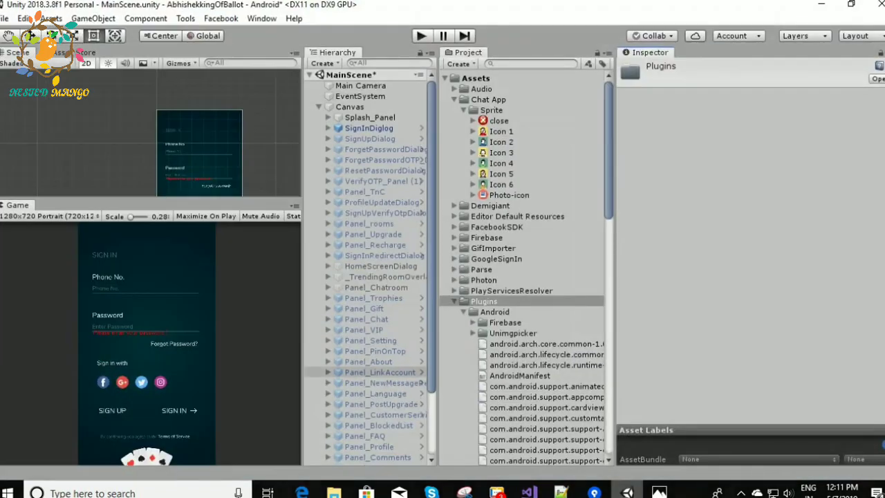
left_click(3, 18)
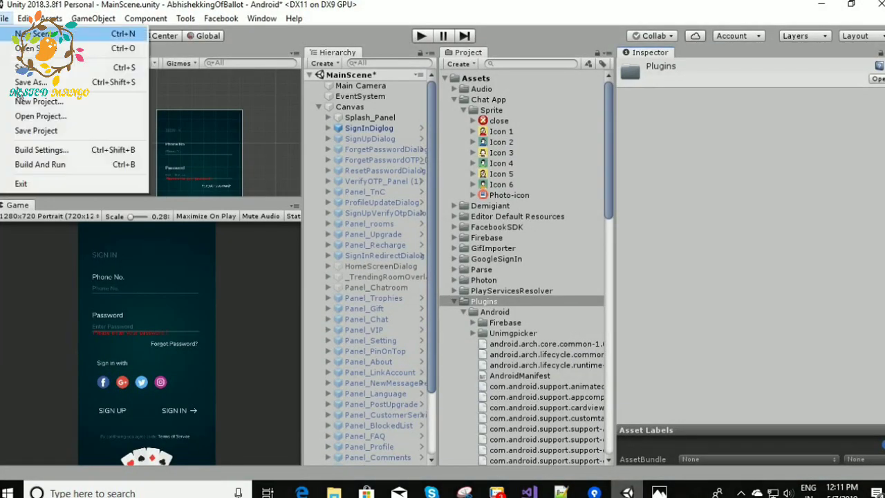
left_click(33, 151)
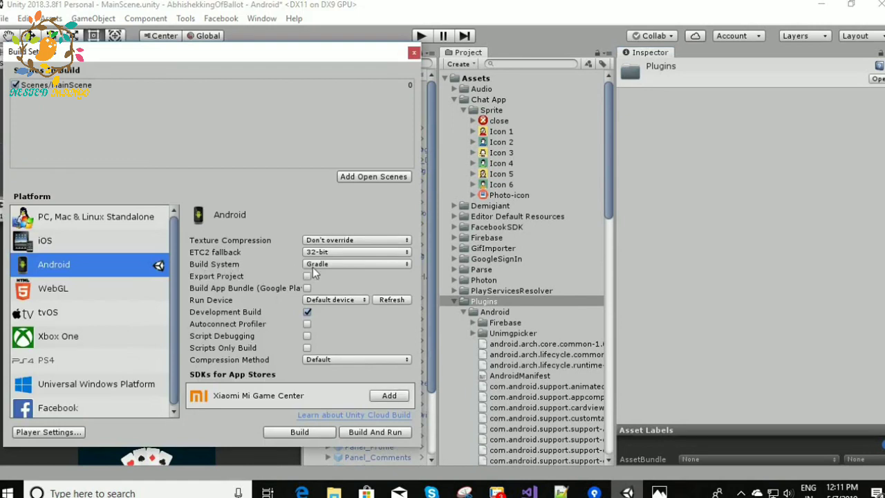
left_click(306, 313)
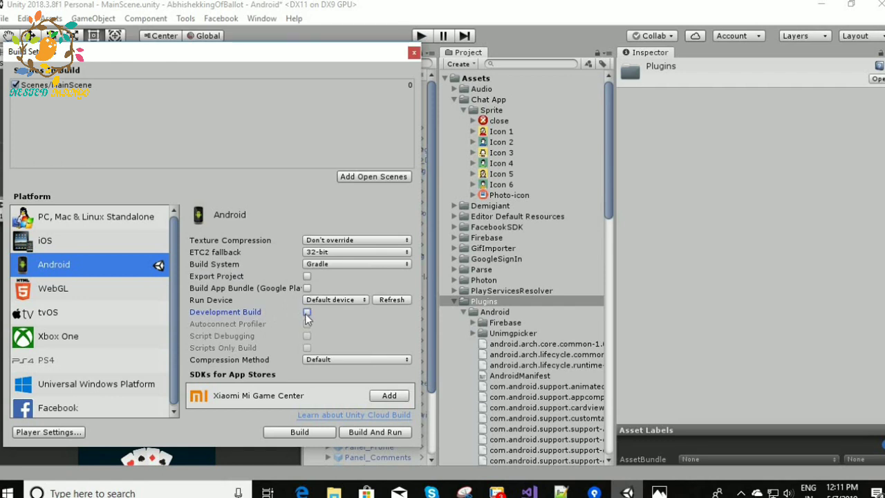
left_click(306, 314)
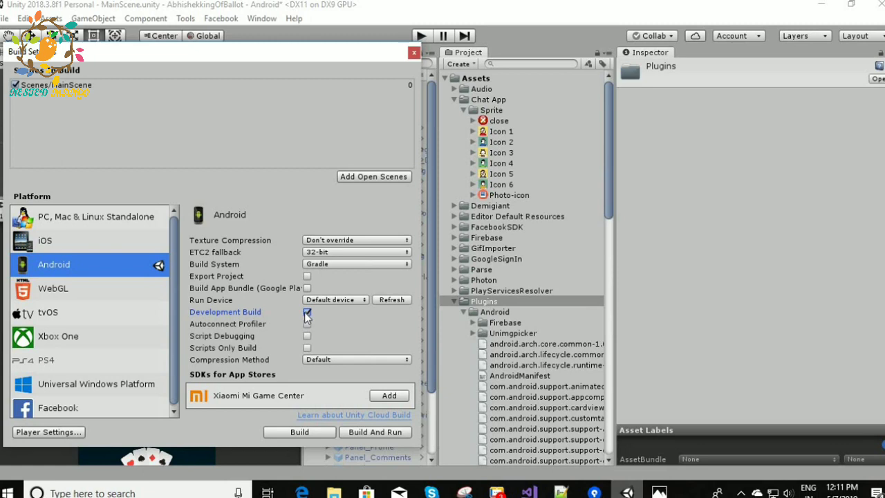
scroll(415, 230, "down", 5)
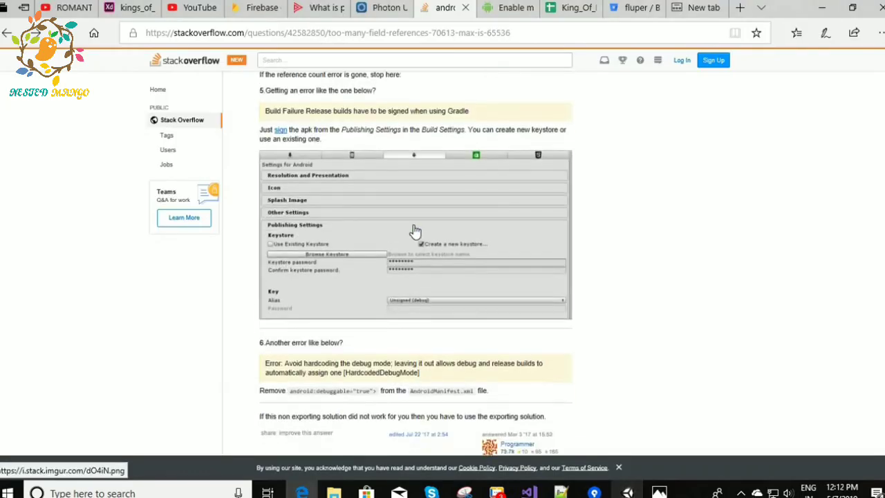
key("alt+Tab")
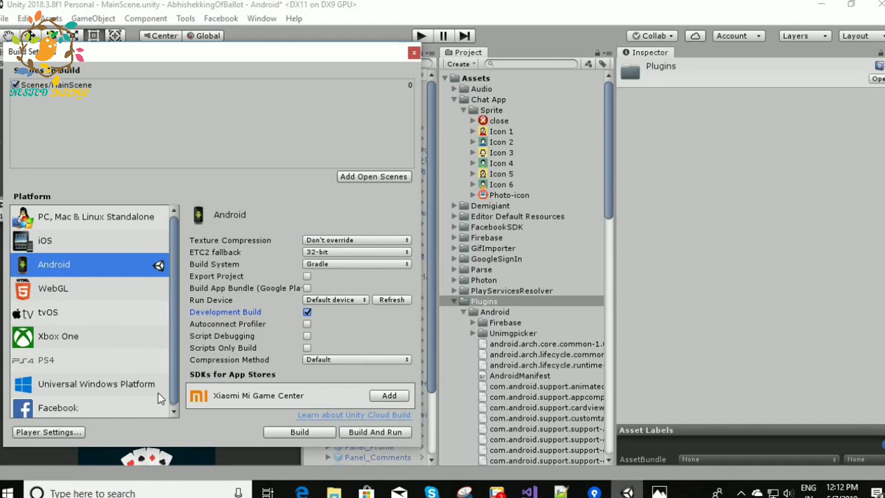
left_click(49, 432)
Scroll to Publishing Settings with Custom Gradle Template enabled, then select the Chat App assets folder
scroll(770, 221, "down", 2)
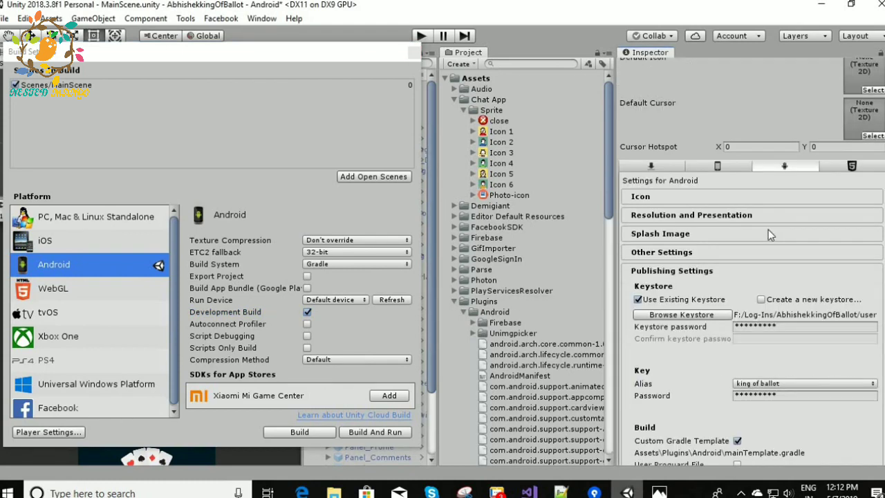
scroll(756, 250, "down", 2)
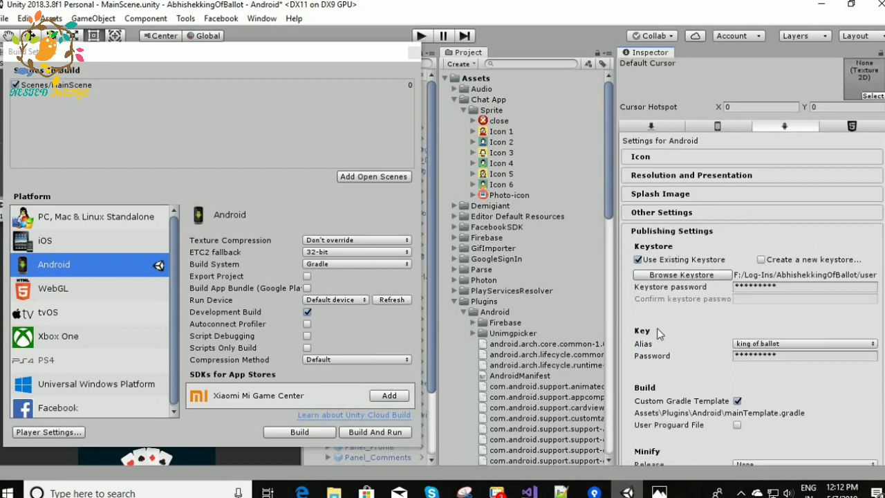
scroll(775, 295, "down", 4)
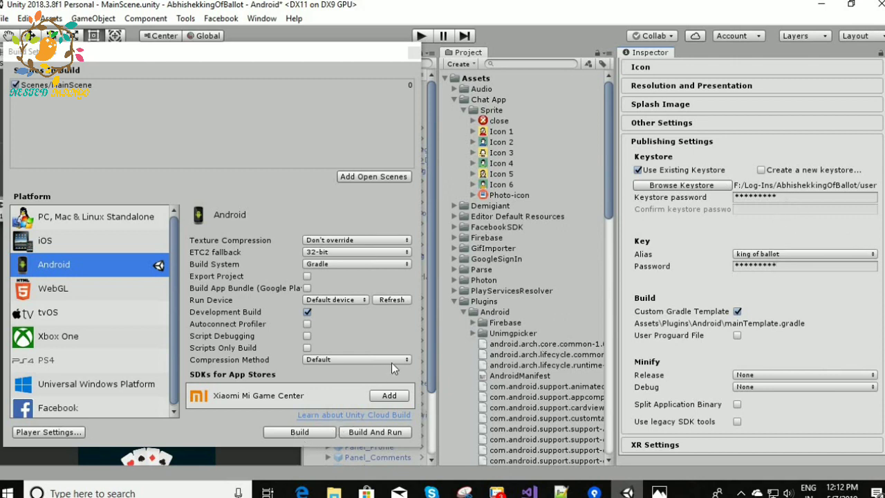
left_click(297, 189)
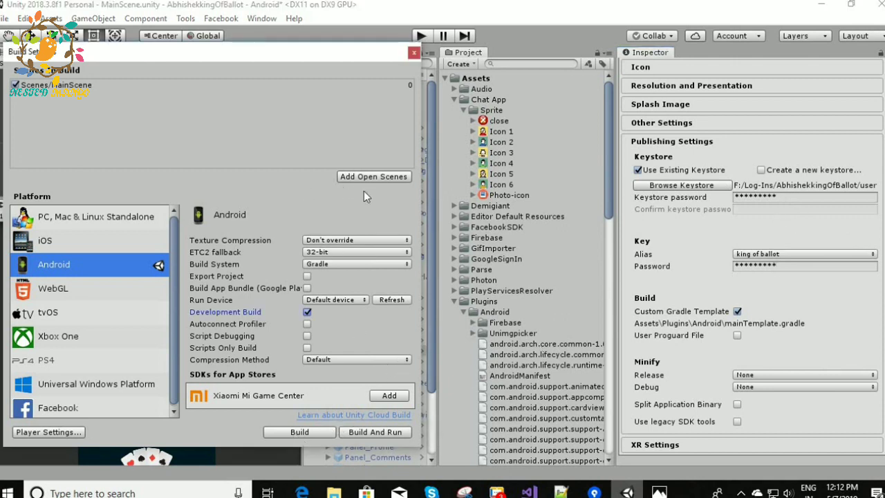
left_click(73, 433)
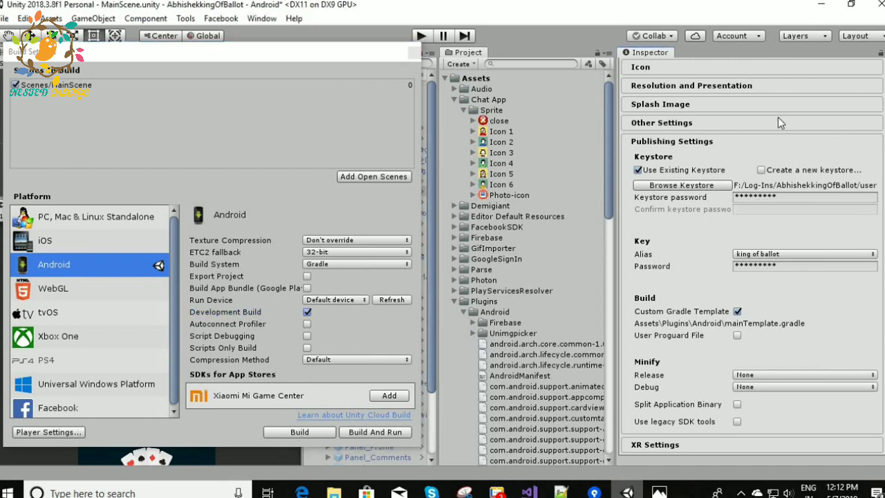
left_click(559, 103)
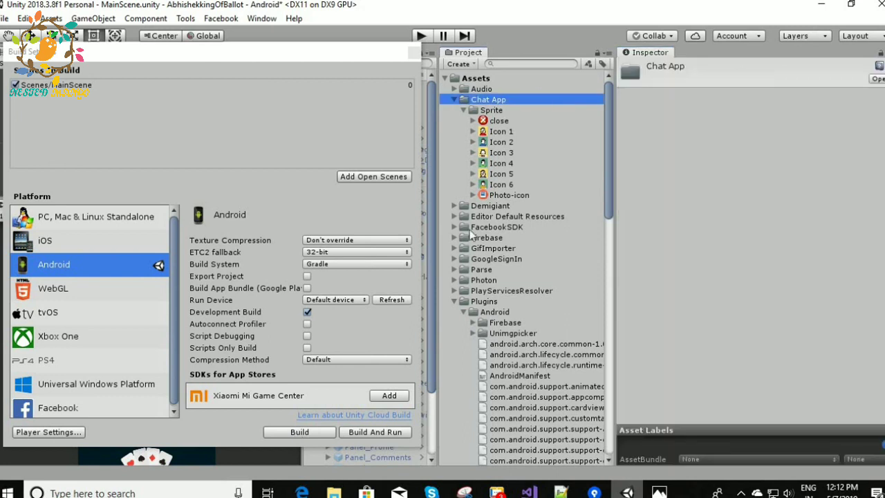
Build the Android project as king.apk, replacing the existing file, then return to Stack Overflow
left_click(255, 409)
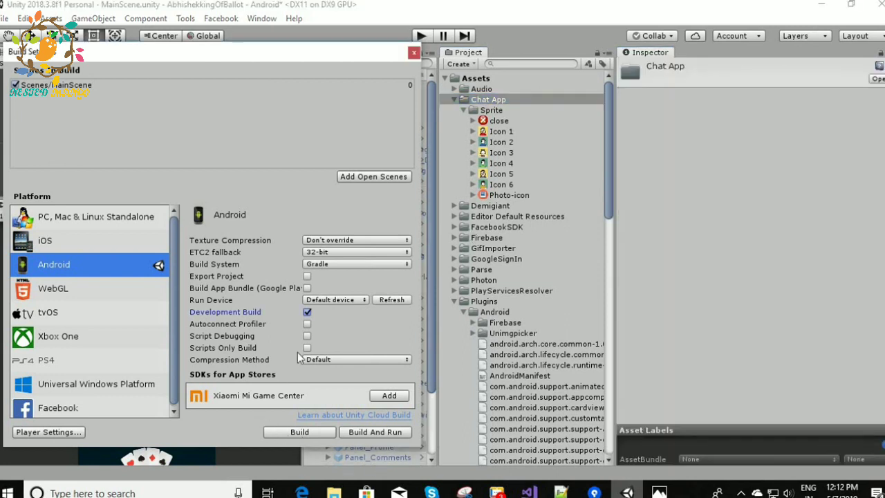
left_click(299, 432)
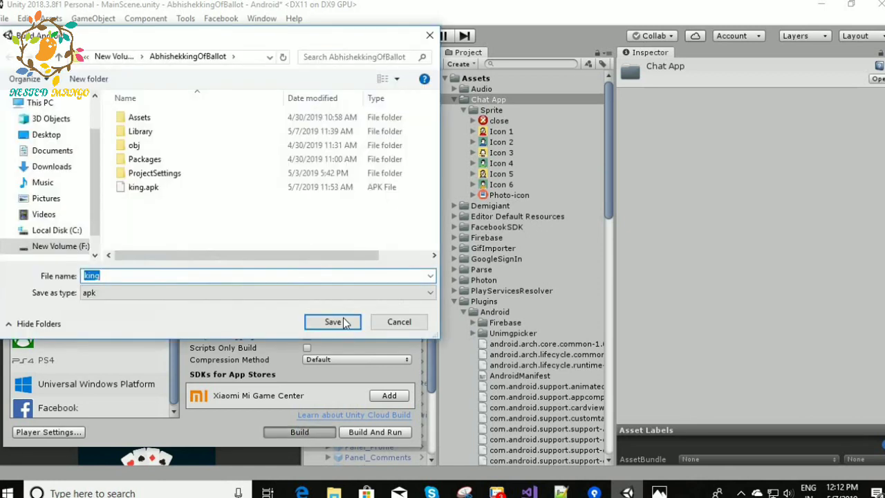
left_click(344, 323)
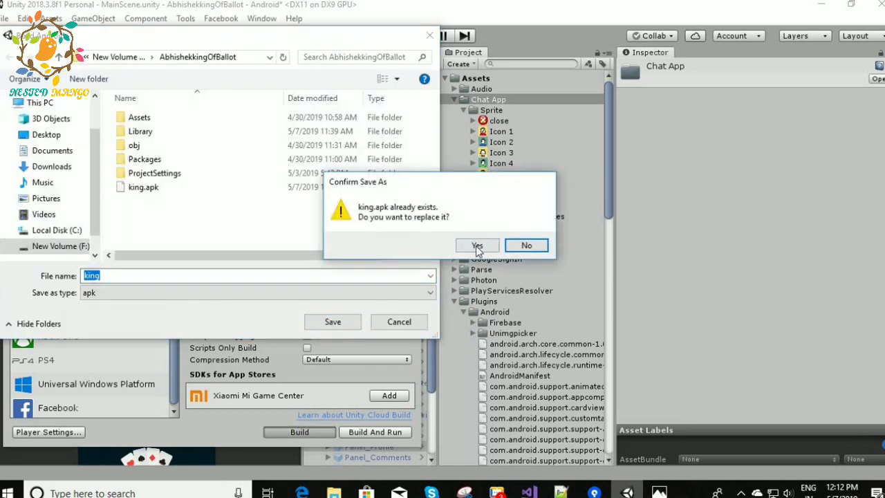
left_click(478, 247)
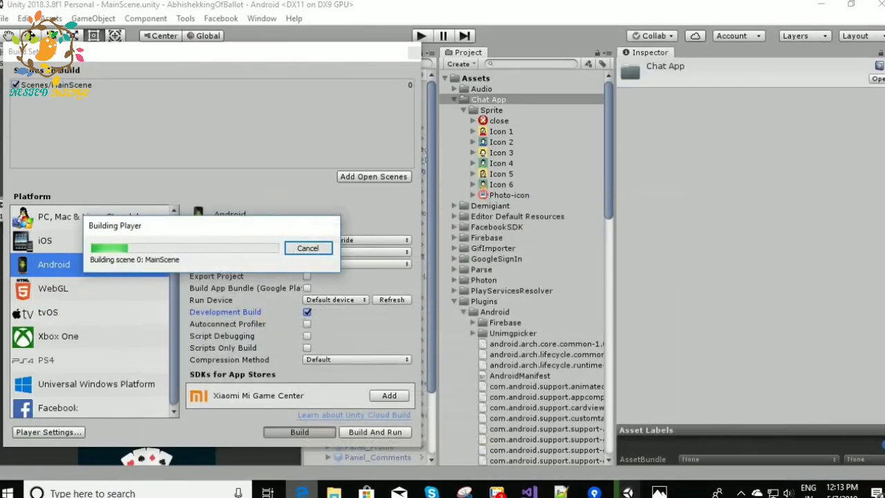
left_click(302, 492)
Scroll through the answer's fix-without-exporting gradle steps, then return to Unity's build progress
scroll(594, 259, "down", 3)
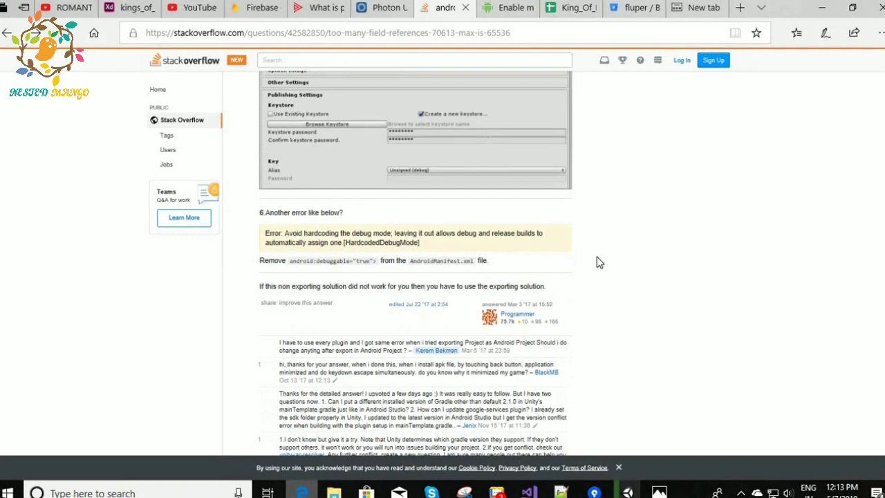
scroll(620, 240, "up", 4)
scroll(620, 240, "down", 3)
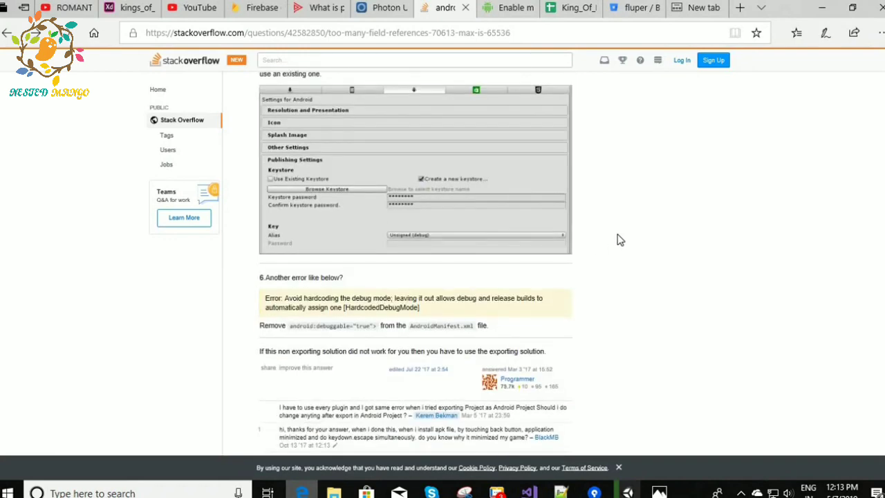
scroll(620, 240, "down", 2)
scroll(621, 240, "up", 4)
scroll(621, 239, "down", 7)
scroll(621, 240, "down", 6)
scroll(620, 240, "up", 2)
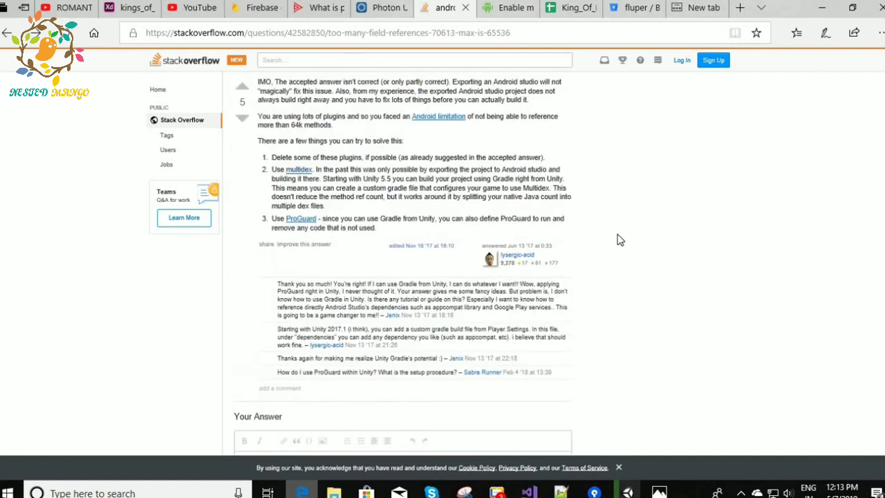
scroll(620, 240, "up", 2)
scroll(620, 240, "up", 3)
scroll(621, 240, "up", 2)
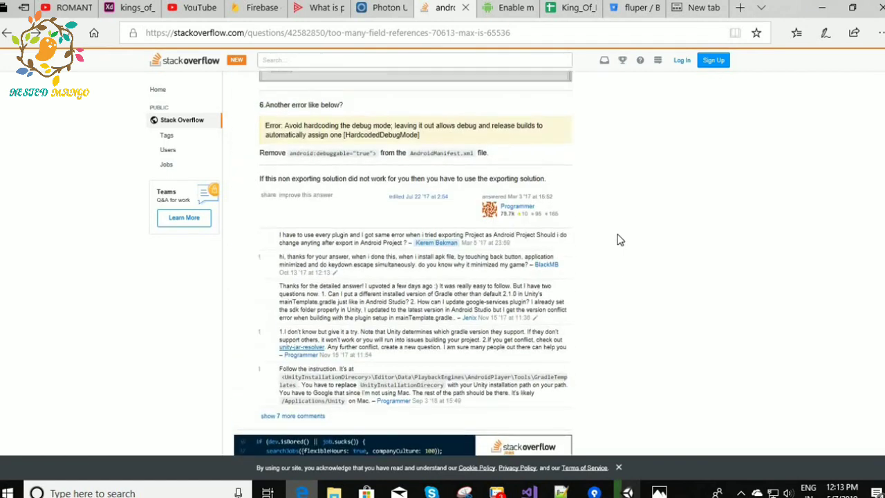
scroll(620, 240, "up", 3)
scroll(620, 240, "up", 2)
scroll(620, 239, "up", 3)
scroll(621, 240, "up", 4)
scroll(620, 240, "up", 1)
scroll(640, 247, "down", 2)
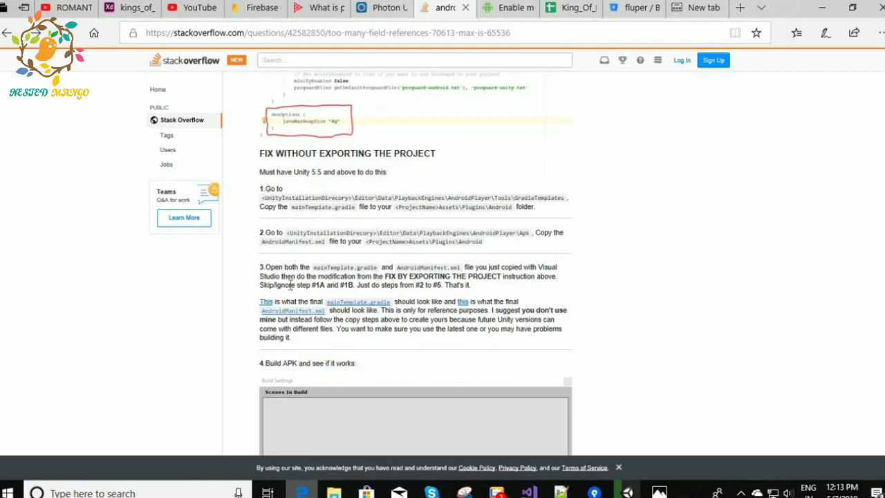
scroll(433, 295, "up", 3)
scroll(439, 296, "up", 3)
scroll(442, 296, "up", 3)
scroll(442, 296, "up", 3)
scroll(442, 296, "up", 2)
scroll(442, 296, "up", 1)
scroll(442, 296, "down", 3)
scroll(442, 296, "down", 3)
scroll(442, 296, "down", 2)
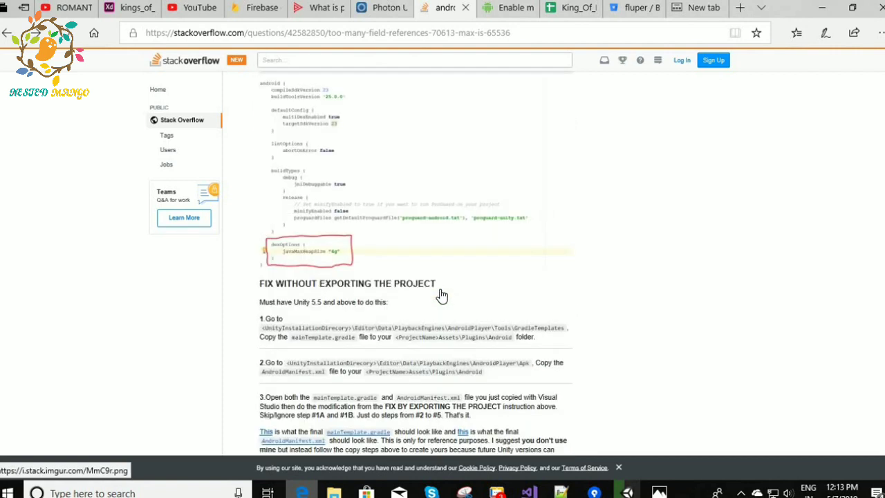
scroll(442, 296, "down", 3)
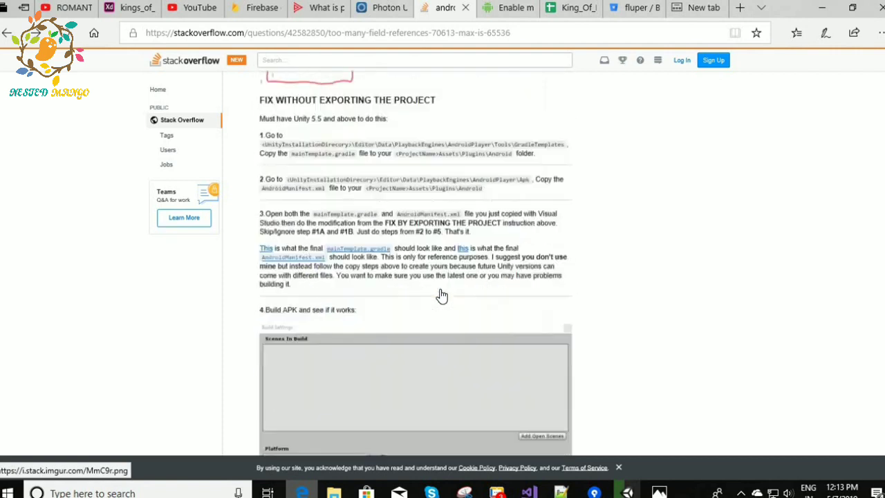
scroll(442, 296, "down", 4)
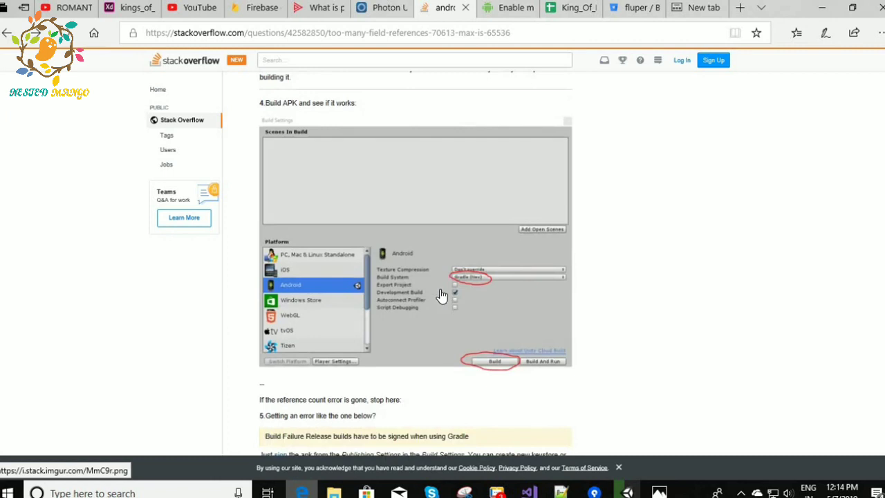
scroll(442, 296, "down", 3)
scroll(442, 296, "down", 2)
scroll(441, 296, "down", 2)
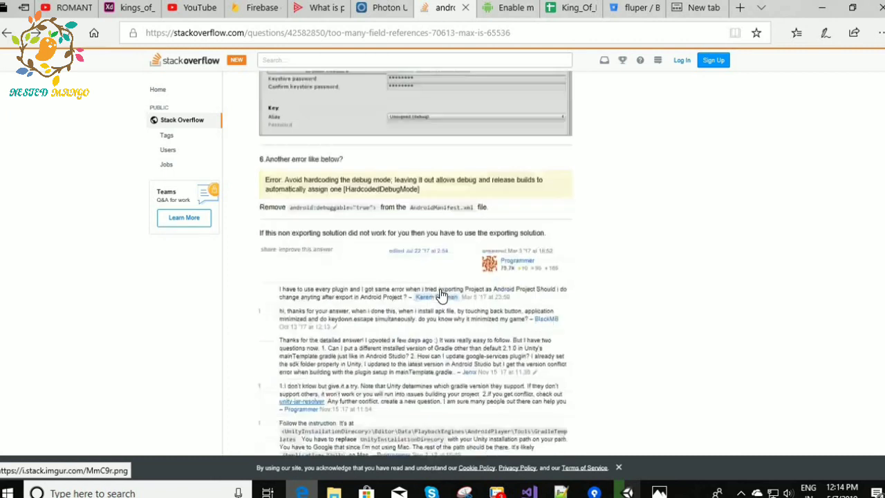
scroll(442, 296, "up", 4)
scroll(442, 296, "up", 2)
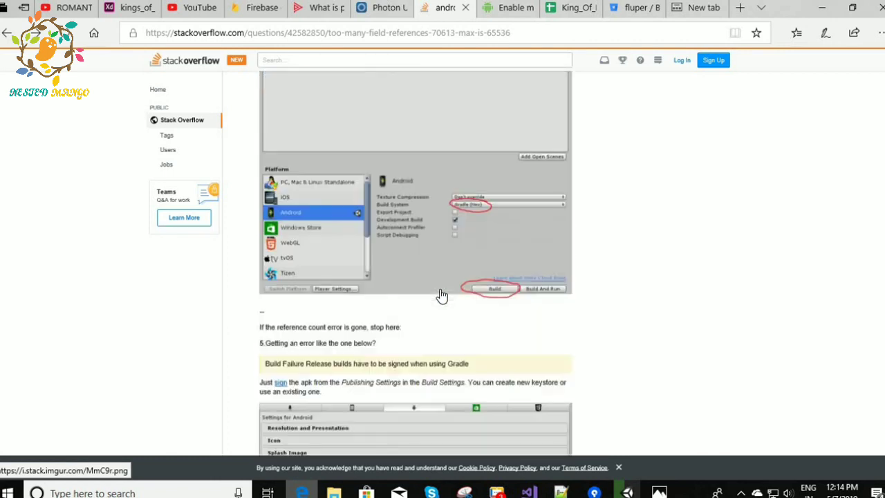
scroll(442, 296, "up", 2)
scroll(442, 296, "up", 5)
scroll(448, 289, "up", 5)
scroll(450, 288, "up", 5)
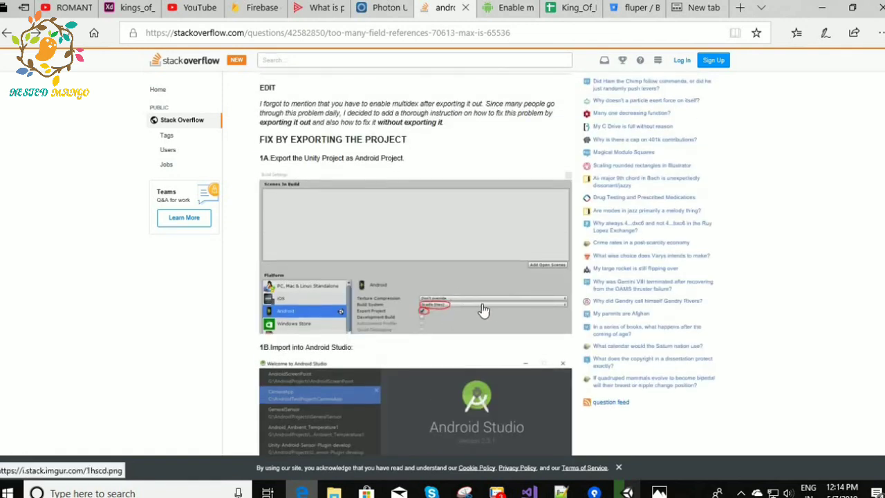
scroll(491, 271, "down", 3)
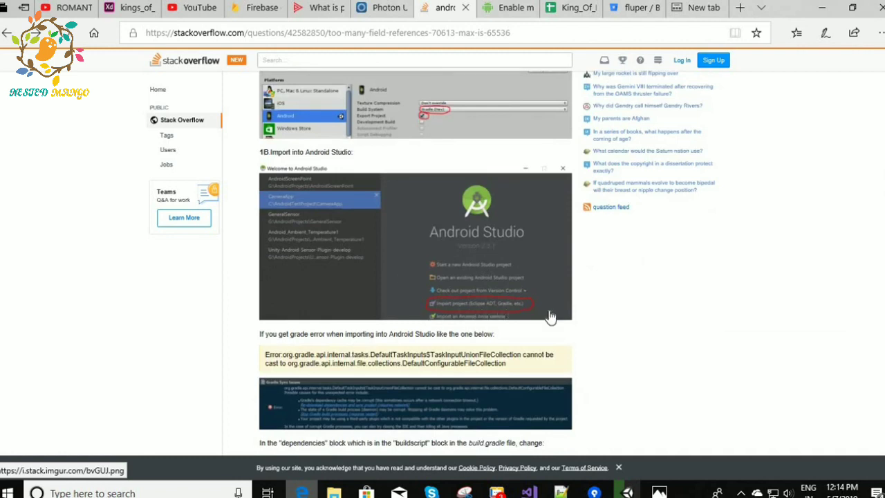
scroll(551, 317, "up", 2)
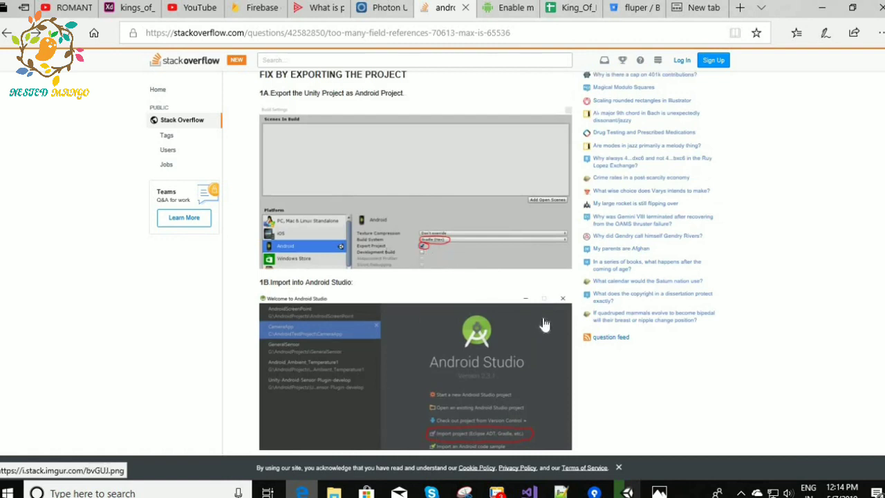
scroll(544, 325, "down", 2)
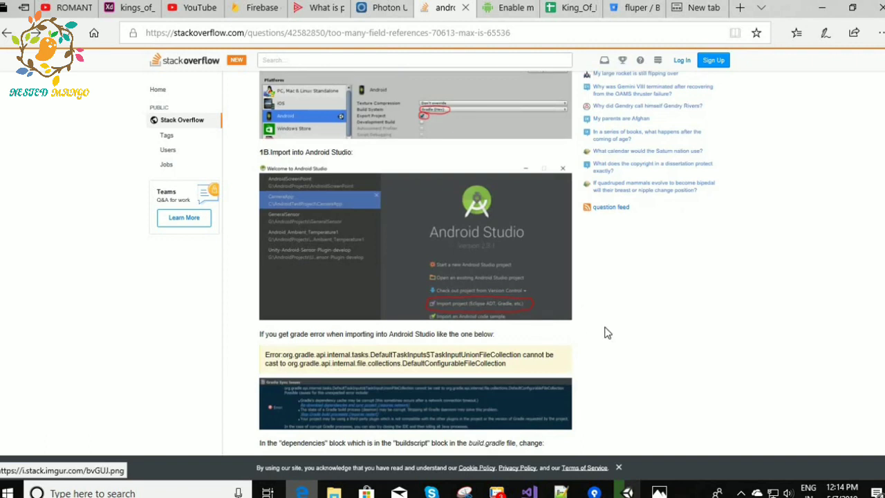
left_click(631, 493)
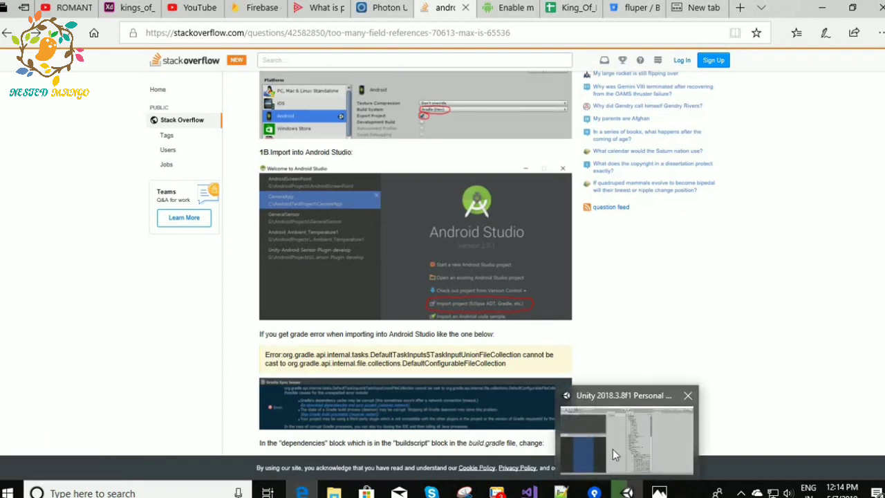
left_click(612, 451)
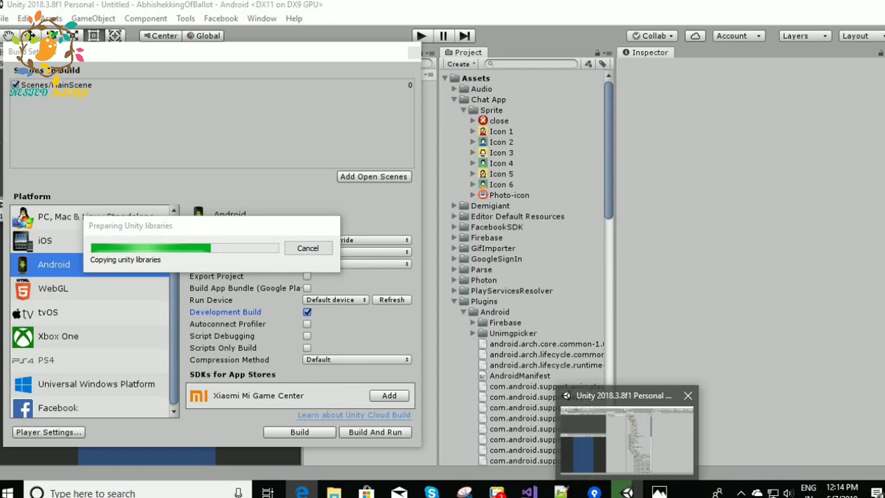
Check Unity's Gradle build progress, then minimize Unity to show the answer's step 1A
left_click(612, 448)
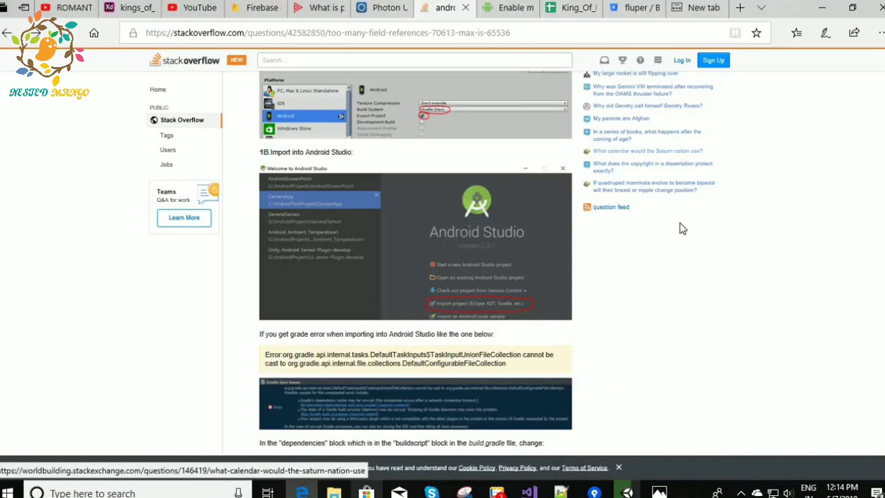
left_click(545, 34)
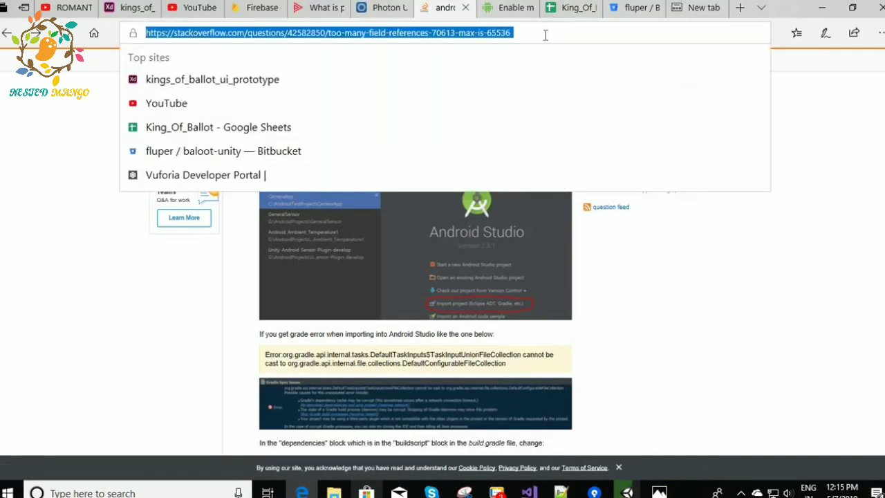
mouse_move(627, 491)
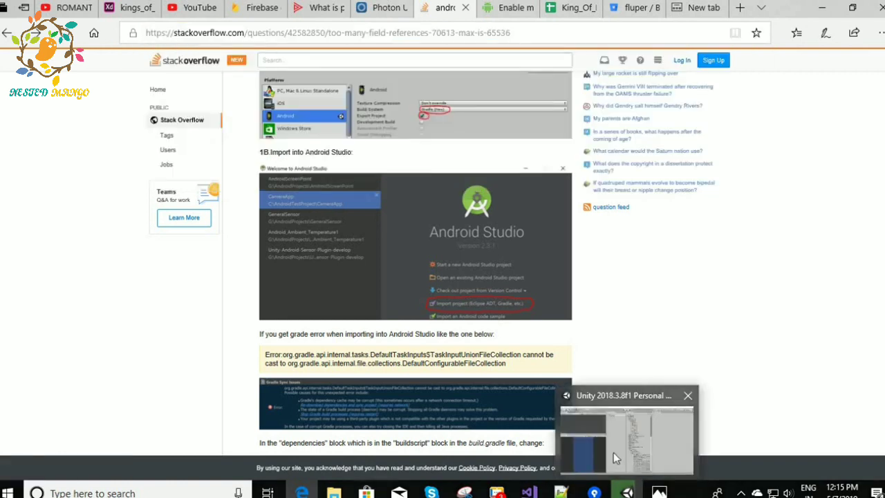
left_click(613, 453)
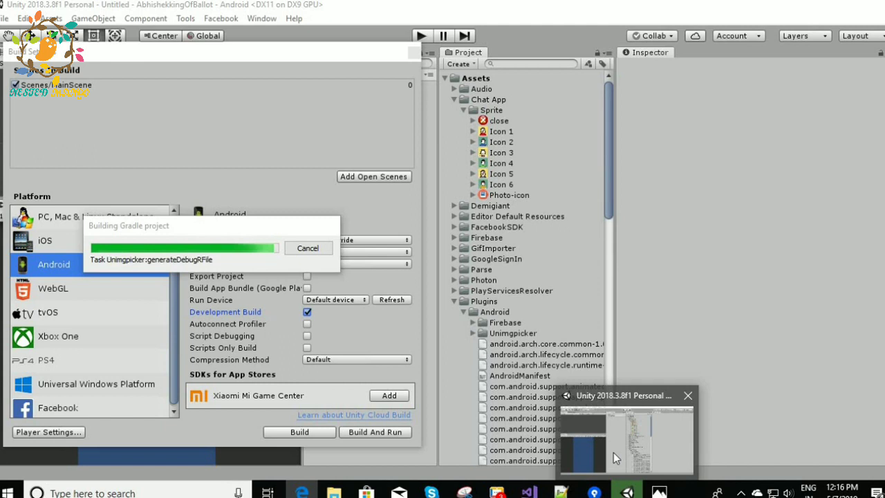
left_click(612, 440)
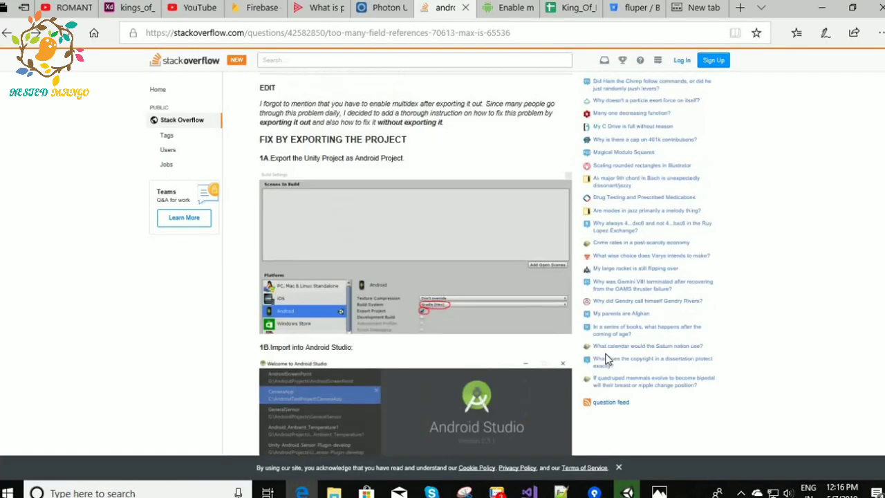
Wait for the Gradle build to produce the 65.3 MB king.apk, then bring up errors.PNG in Photos
key("alt+Tab")
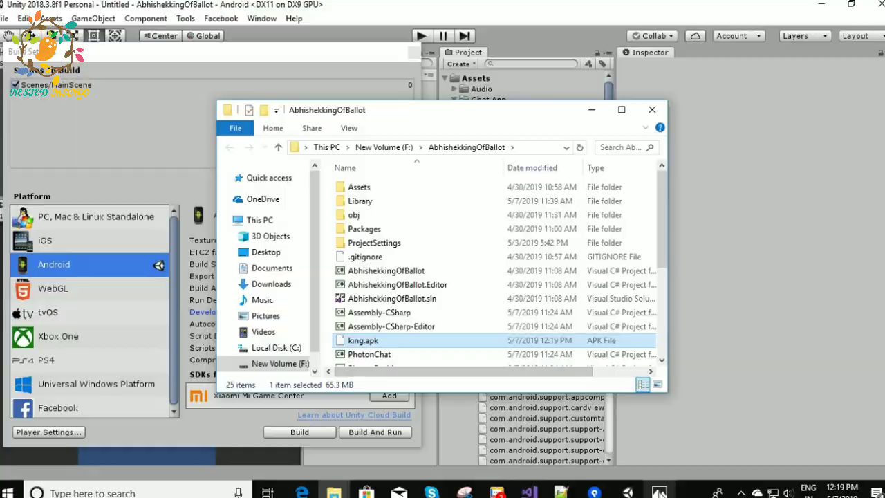
left_click(659, 491)
right_click(659, 491)
left_click(255, 229)
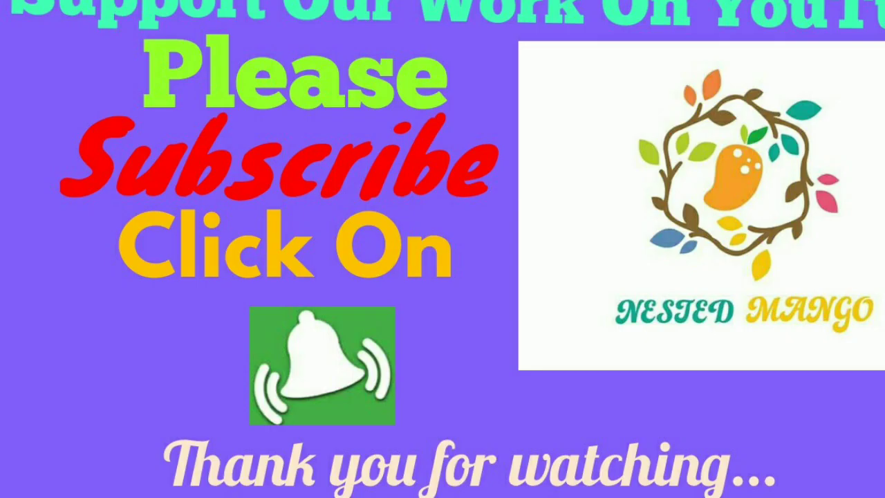